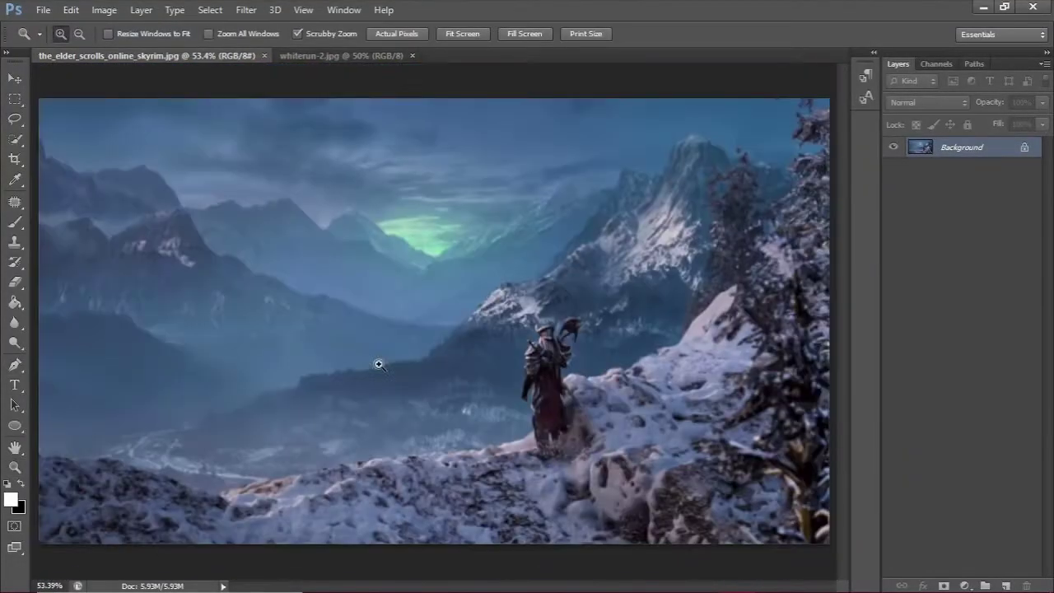
# Duplicate the background layer and apply a High Pass filter to the copy
pyautogui.hotkey('ctrl', 'j')
pyautogui.click(247, 10)
pyautogui.click(470, 328)
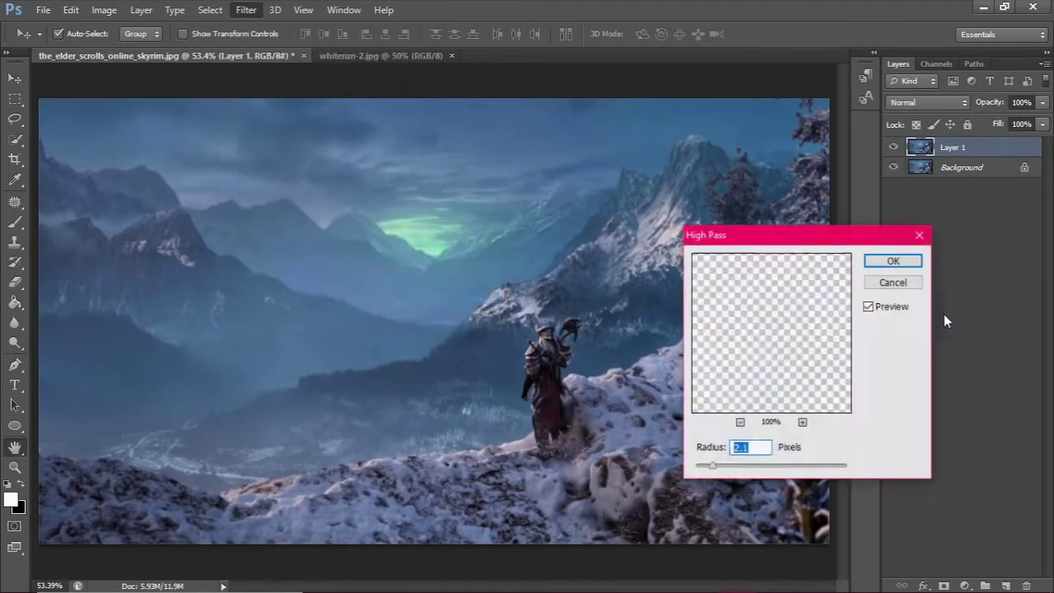
pyautogui.press('Return')
# Blend the high-pass copy into the image, then delete that layer and dismiss the Filter menu
pyautogui.press('v')
pyautogui.click(928, 102)
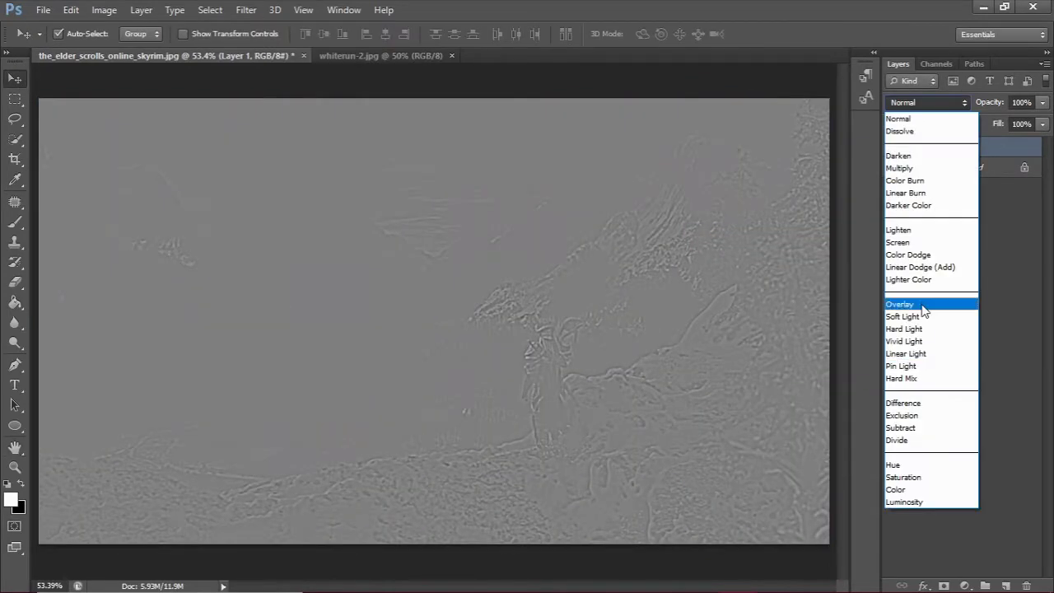
pyautogui.click(914, 315)
pyautogui.press('Delete')
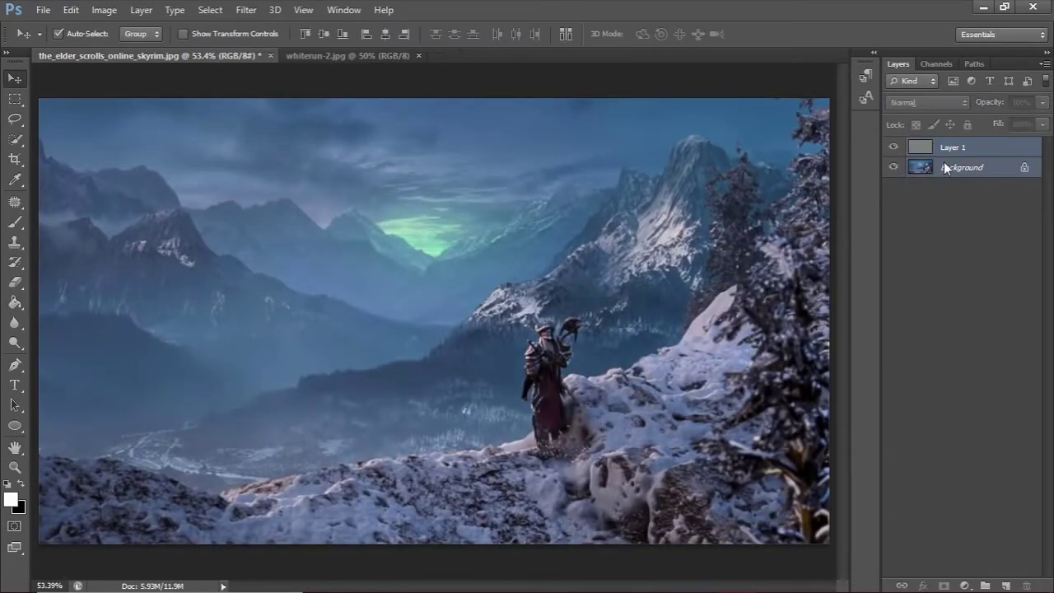
pyautogui.click(246, 9)
pyautogui.click(480, 254)
# Zoom in on the ridge and start a Pen path at its left end, tracing rightward
pyautogui.moveTo(217, 424); pyautogui.dragTo(238, 393)
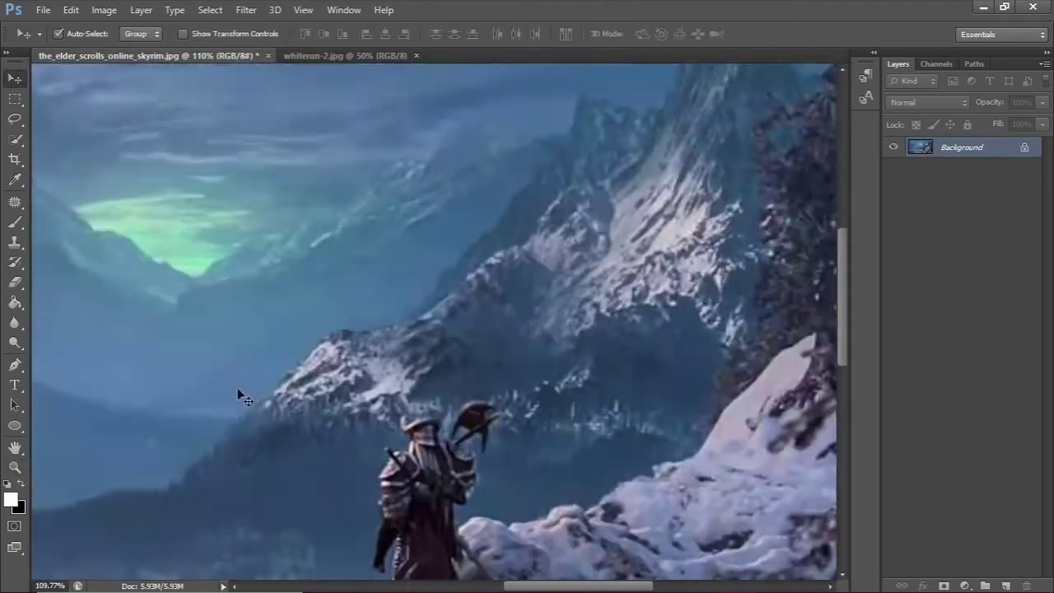
pyautogui.scroll(-5, 226, 378)
pyautogui.press('p')
pyautogui.moveTo(137, 330); pyautogui.dragTo(160, 332)
pyautogui.click(150, 342)
pyautogui.click(200, 341)
pyautogui.moveTo(216, 355); pyautogui.dragTo(461, 399)
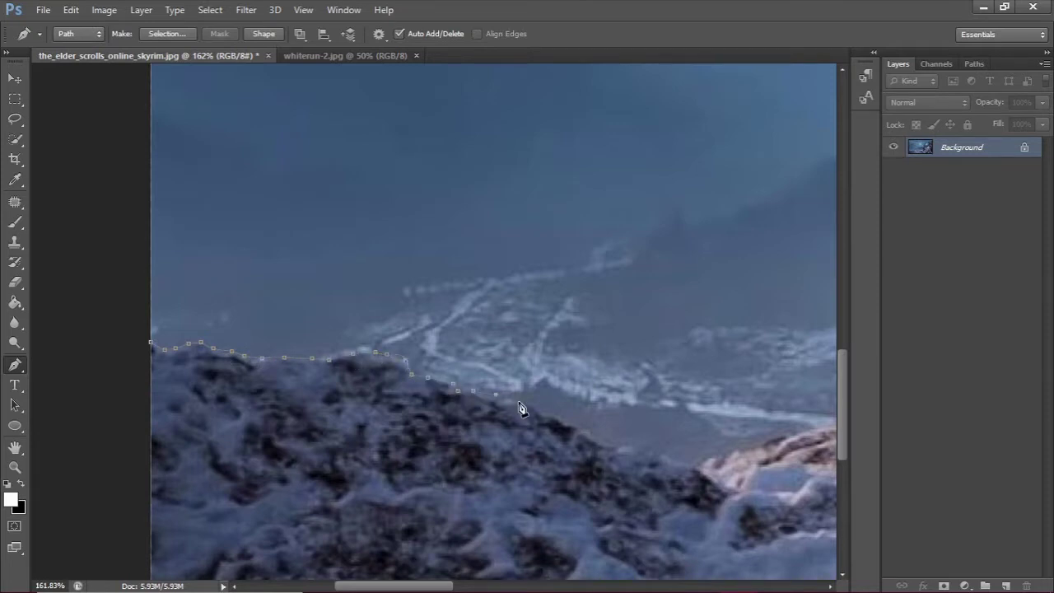
pyautogui.moveTo(541, 421); pyautogui.dragTo(594, 442)
# Continue the path farther right along the snowy ridge edge
pyautogui.moveTo(399, 587); pyautogui.dragTo(455, 586)
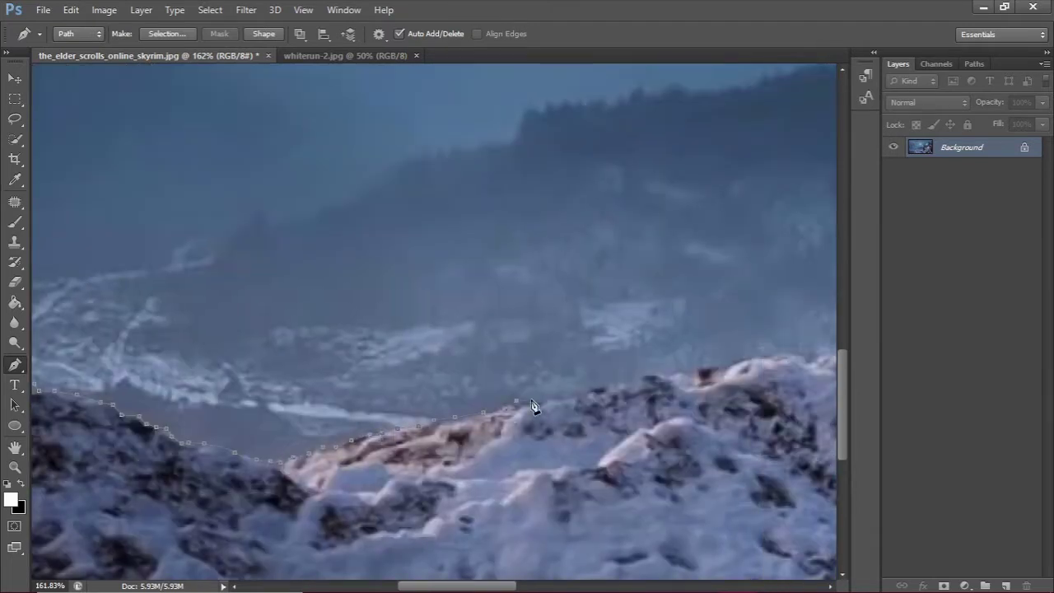
pyautogui.moveTo(631, 387); pyautogui.dragTo(708, 374)
pyautogui.hscroll(3, 708, 375)
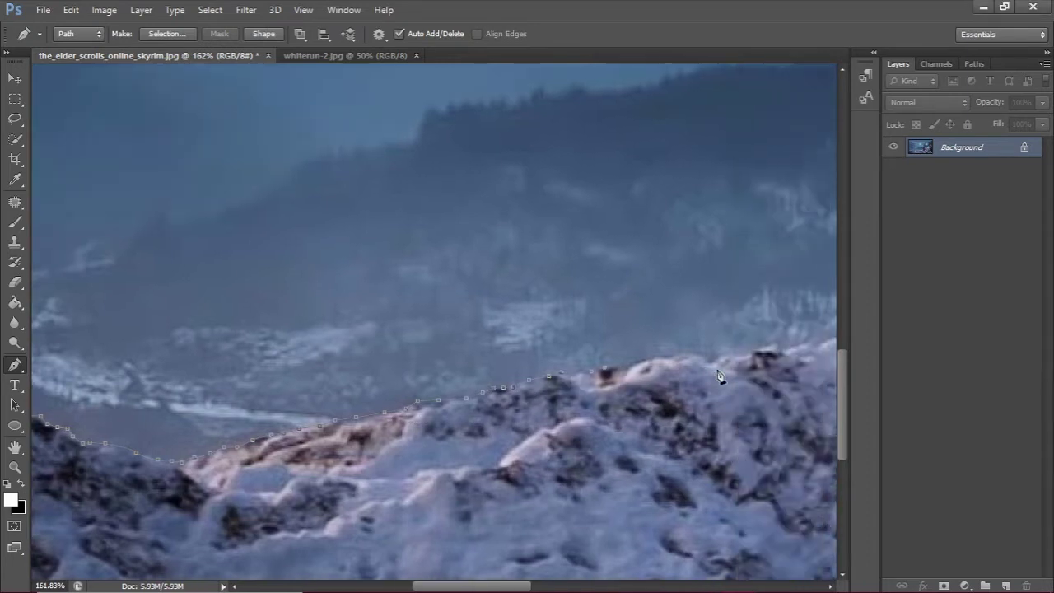
pyautogui.hscroll(3, 530, 372)
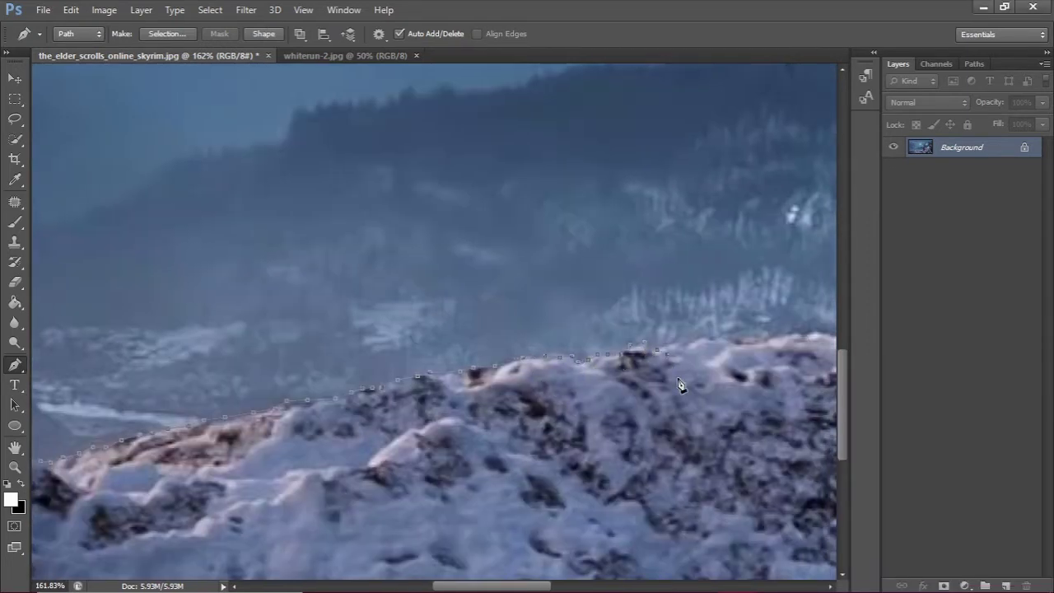
pyautogui.moveTo(676, 371); pyautogui.dragTo(444, 369)
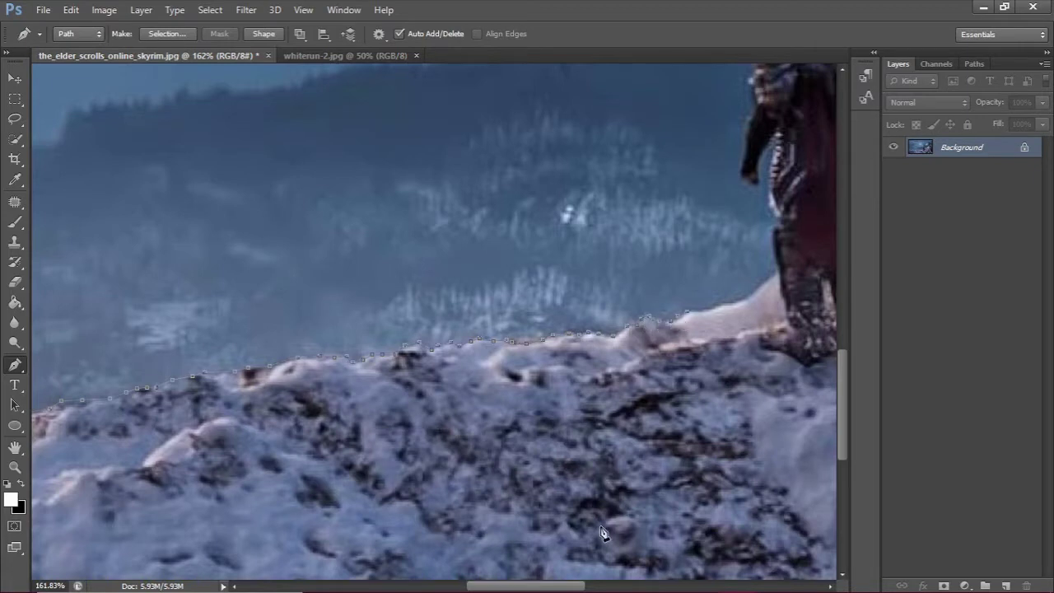
pyautogui.moveTo(726, 334); pyautogui.dragTo(591, 387)
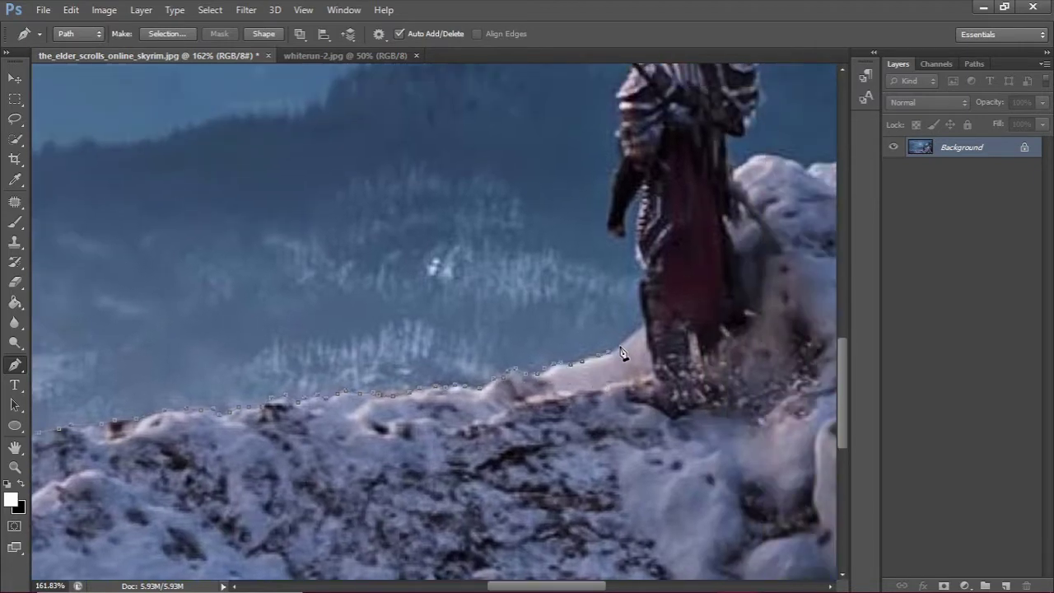
# Trace the path up the warrior's leg and body to the top of his helmet
pyautogui.moveTo(649, 327); pyautogui.dragTo(645, 204)
pyautogui.moveTo(632, 212)
pyautogui.mouseDown()
pyautogui.moveTo(634, 242)
pyautogui.moveTo(618, 191)
pyautogui.mouseUp()
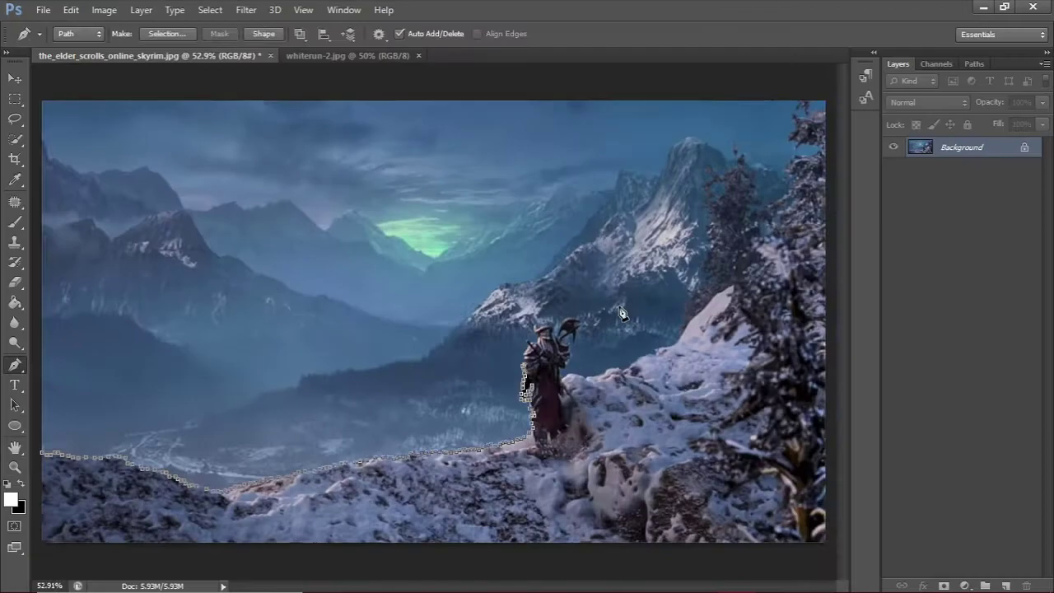
pyautogui.moveTo(535, 372); pyautogui.dragTo(492, 316)
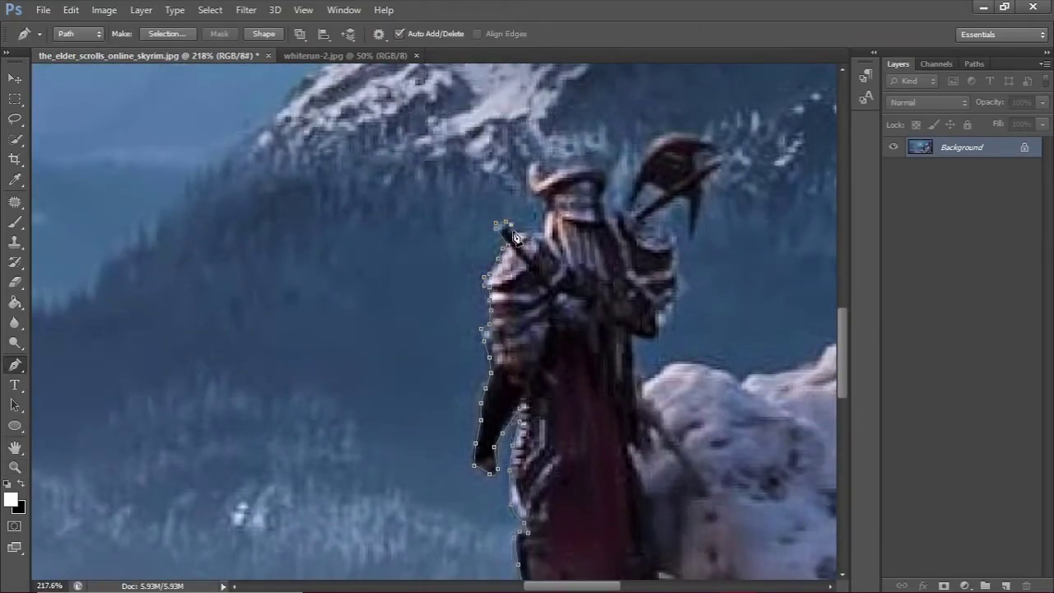
pyautogui.click(530, 200)
pyautogui.moveTo(622, 256); pyautogui.dragTo(612, 348)
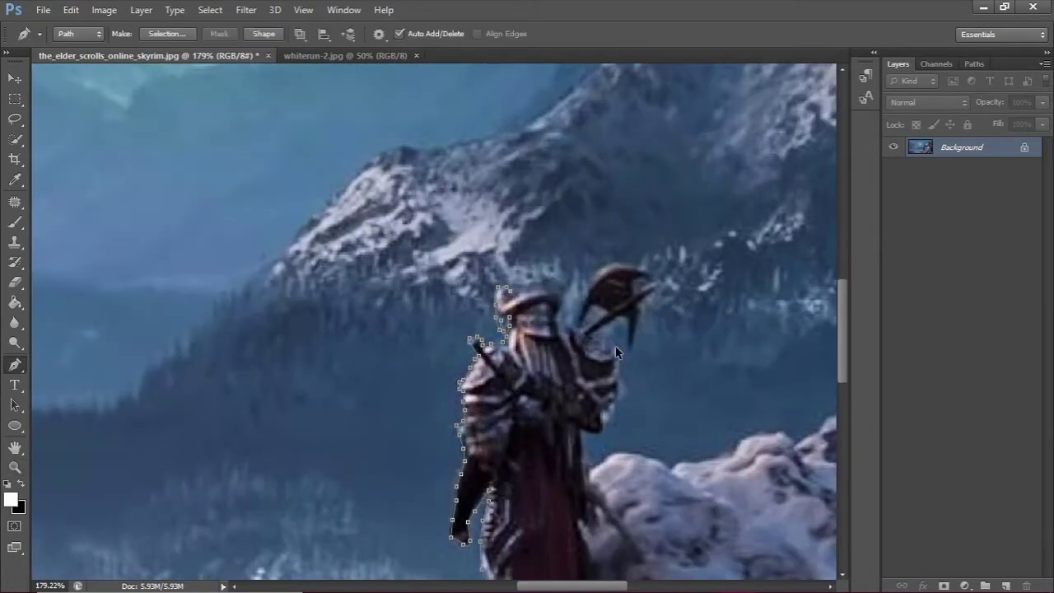
pyautogui.click(556, 292)
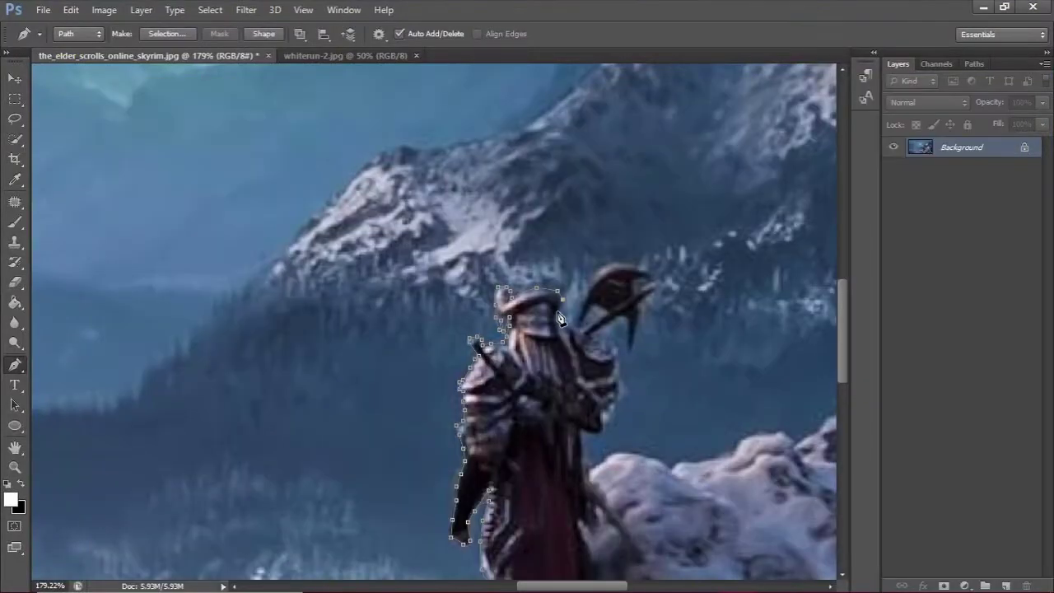
# Place anchors around the raven-shaped weapon head and its beak
pyautogui.click(576, 321)
pyautogui.click(585, 298)
pyautogui.click(593, 280)
pyautogui.click(622, 262)
pyautogui.click(640, 263)
pyautogui.click(653, 270)
pyautogui.click(644, 281)
pyautogui.click(636, 289)
# Extend the path below the beak and delete the misplaced last anchor point
pyautogui.click(637, 320)
pyautogui.click(656, 354)
pyautogui.rightClick(636, 359)
pyautogui.click(748, 228)
# Trace the path down the warrior's right side, then zoom out to see more of the scene
pyautogui.click(591, 336)
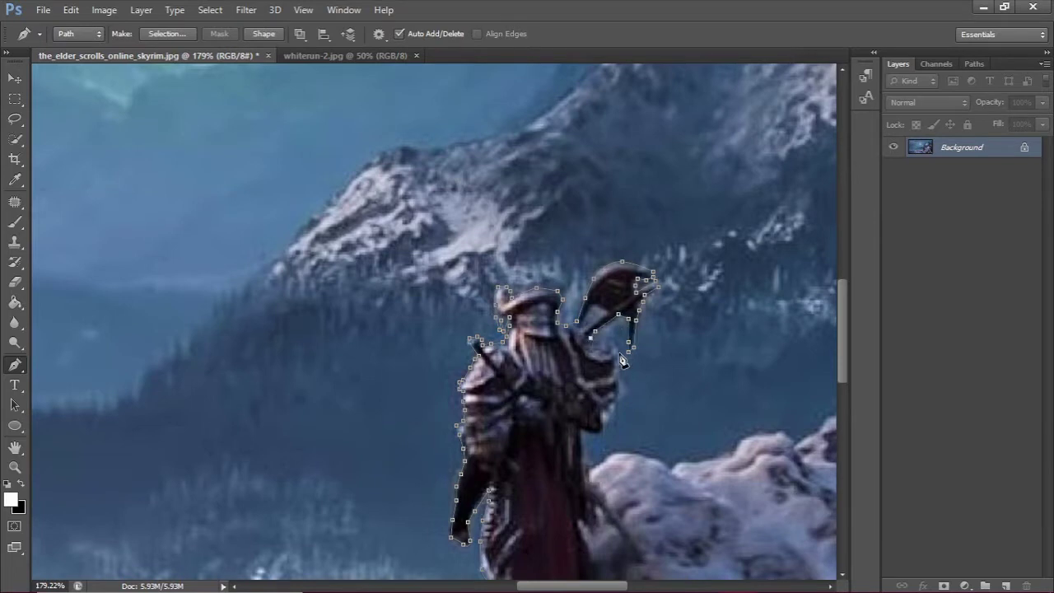
pyautogui.click(619, 370)
pyautogui.click(619, 409)
pyautogui.click(614, 424)
pyautogui.scroll(-1, 587, 455)
pyautogui.hscroll(5, 717, 508)
pyautogui.press('z')
pyautogui.moveTo(544, 326)
pyautogui.mouseDown()
pyautogui.moveTo(532, 326)
pyautogui.moveTo(531, 475)
pyautogui.mouseUp()
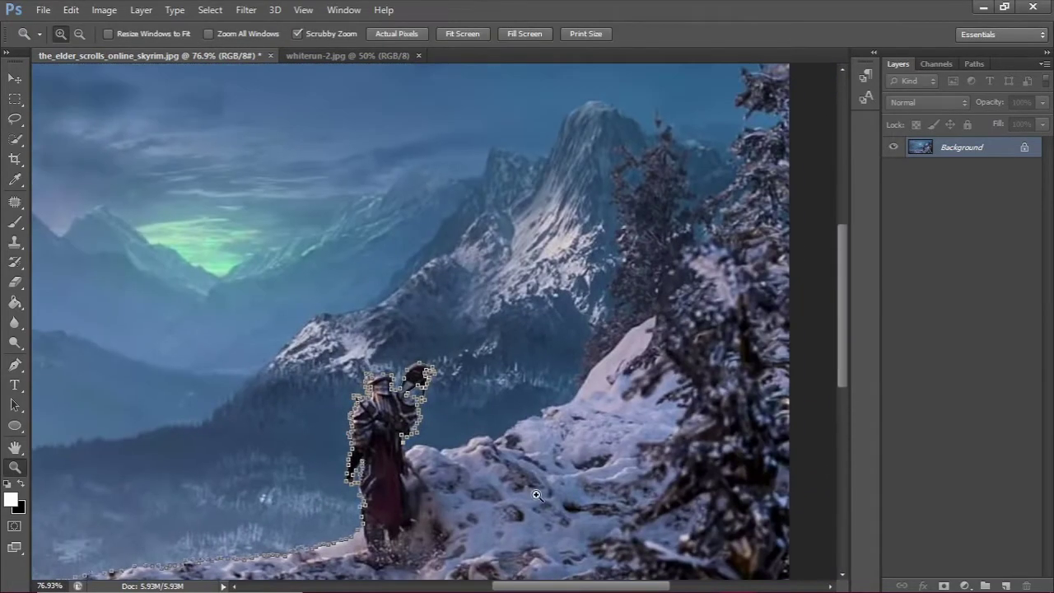
pyautogui.press('p')
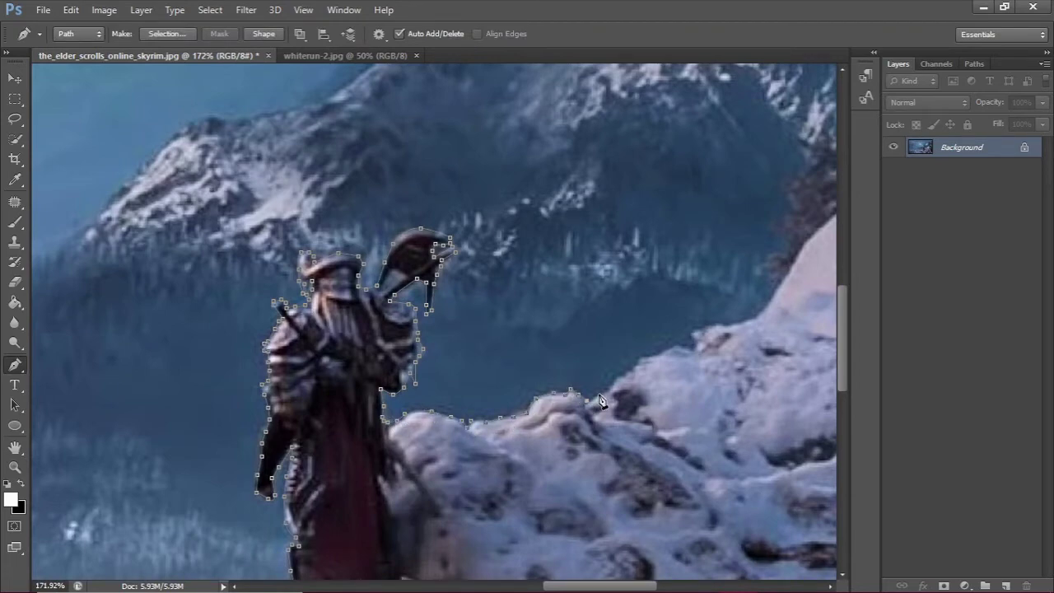
# Add an anchor on the snow edge and trace the path up the rock edge by the trees
pyautogui.click(622, 372)
pyautogui.hscroll(5, 439, 368)
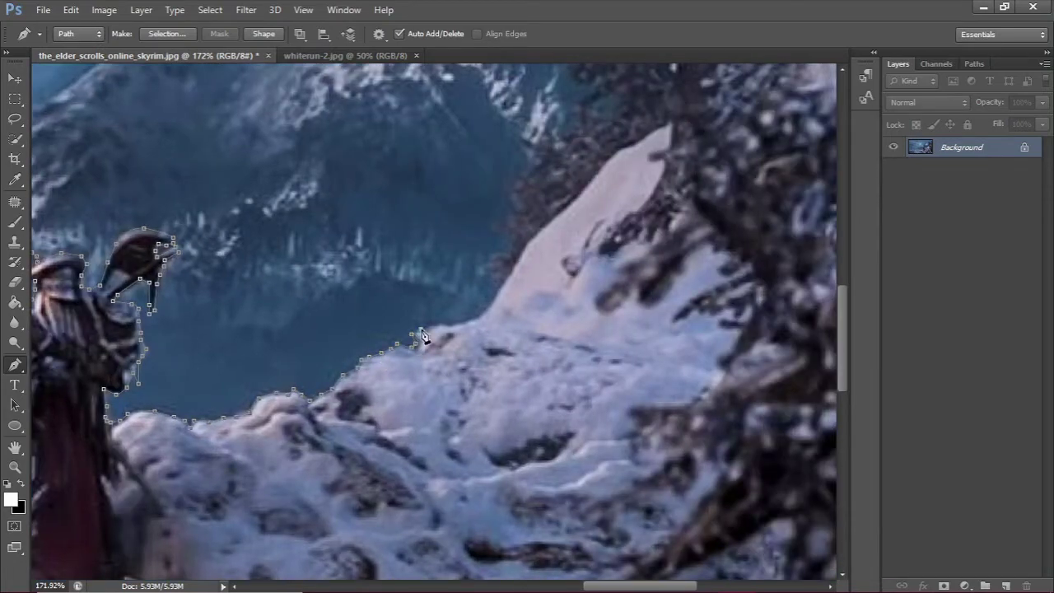
pyautogui.moveTo(493, 284)
pyautogui.mouseDown()
pyautogui.moveTo(492, 265)
pyautogui.moveTo(527, 221)
pyautogui.moveTo(509, 202)
pyautogui.mouseUp()
pyautogui.scroll(3, 544, 178)
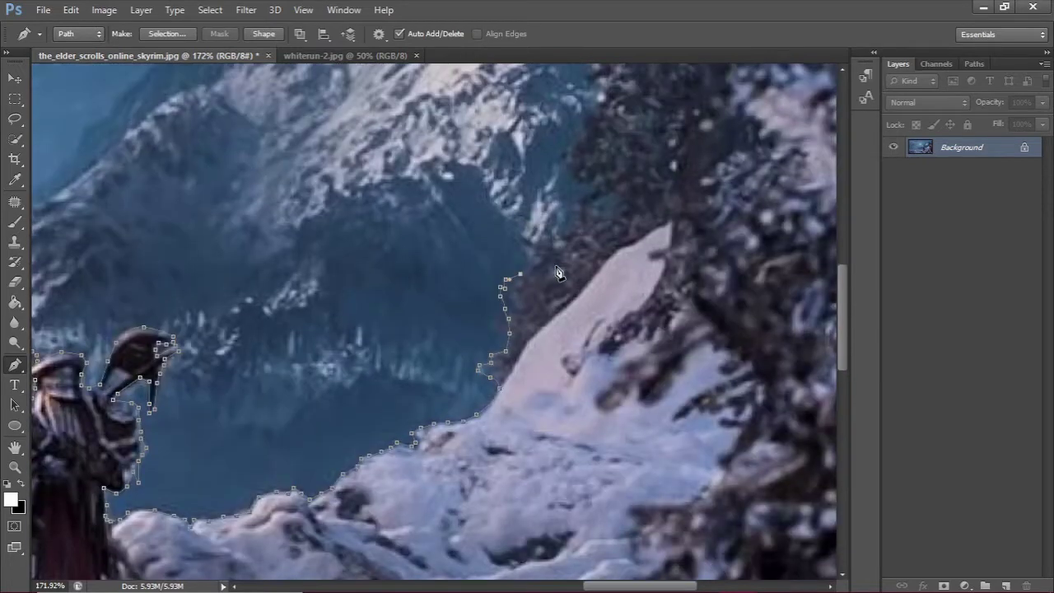
pyautogui.press('z')
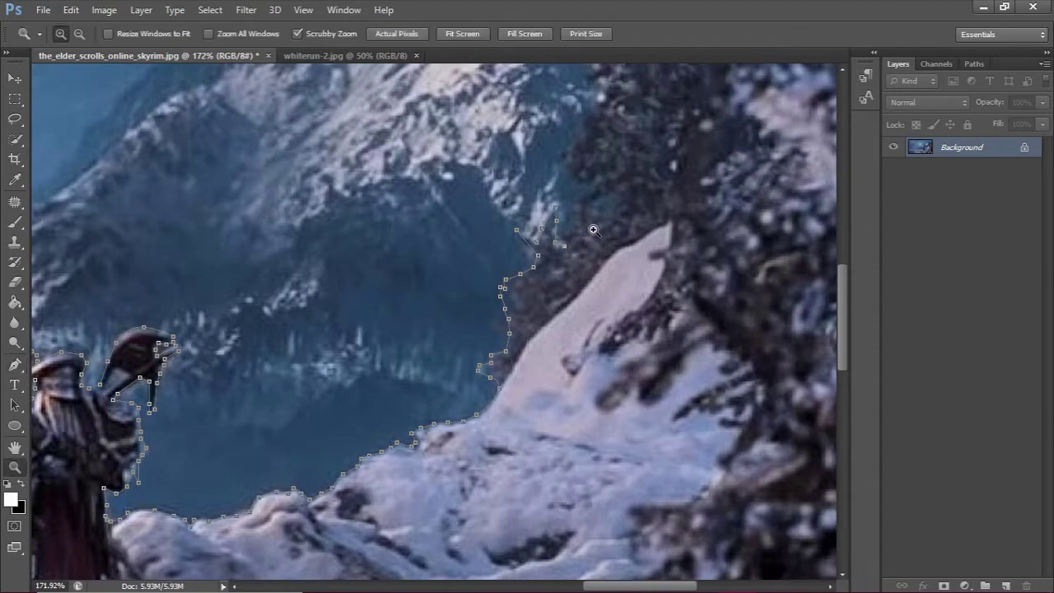
pyautogui.keyDown('alt'); pyautogui.click(594, 394); pyautogui.keyUp('alt')
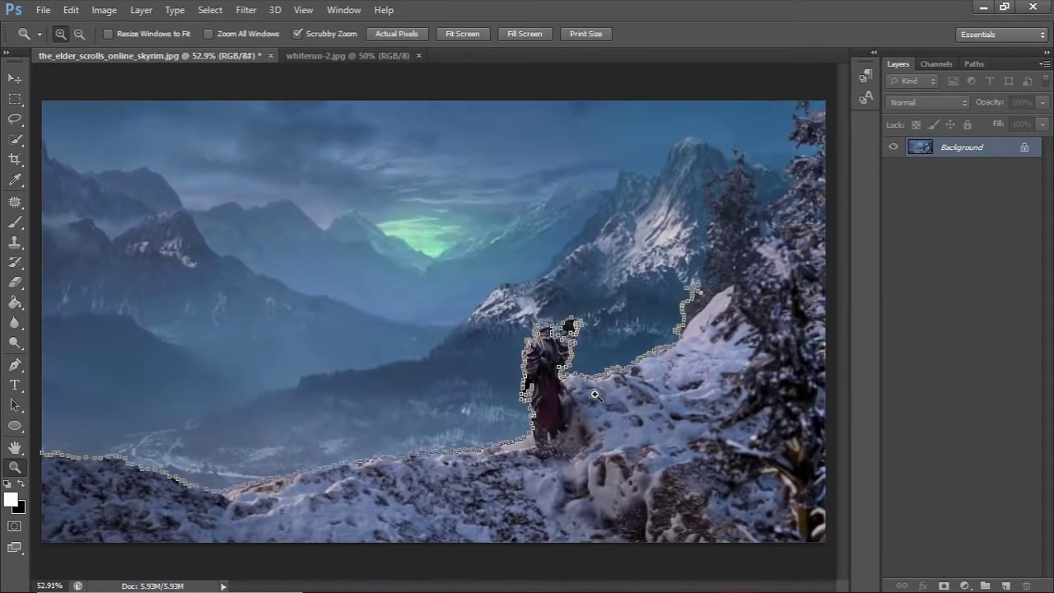
pyautogui.moveTo(594, 394); pyautogui.dragTo(595, 421)
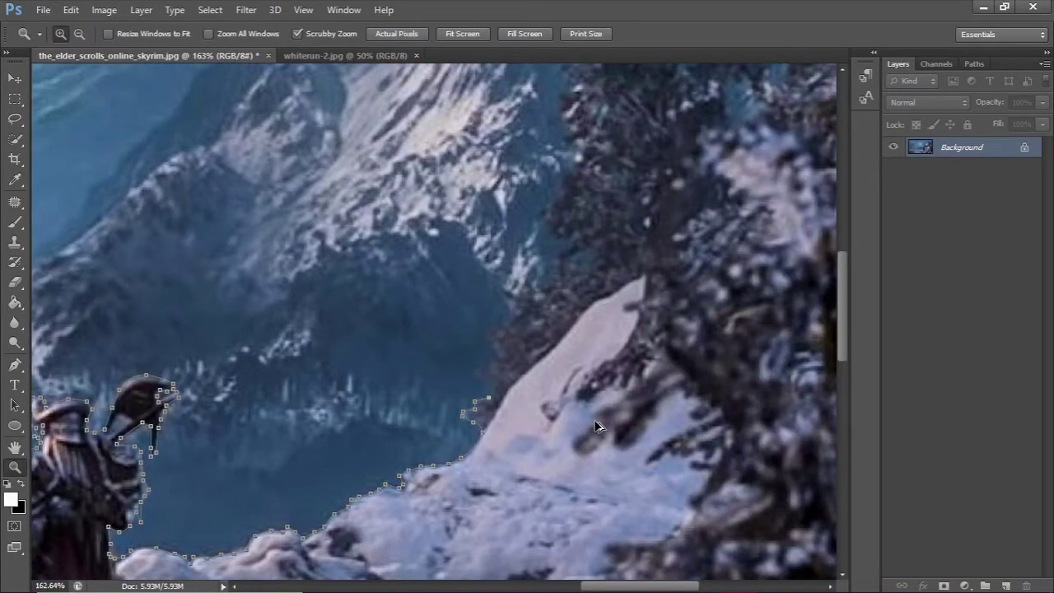
pyautogui.press('p')
# Switch between the Delete Anchor Point and Pen tool variants
pyautogui.rightClick(473, 416)
pyautogui.rightClick(473, 415)
pyautogui.rightClick(17, 364)
pyautogui.click(104, 406)
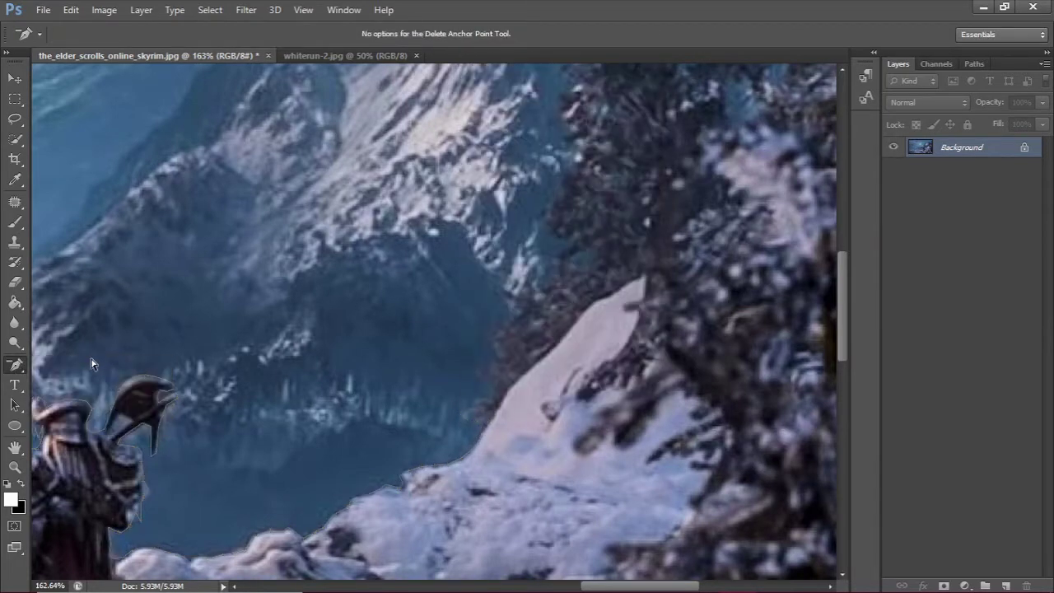
pyautogui.rightClick(17, 364)
pyautogui.click(82, 365)
pyautogui.moveTo(842, 325); pyautogui.dragTo(838, 370)
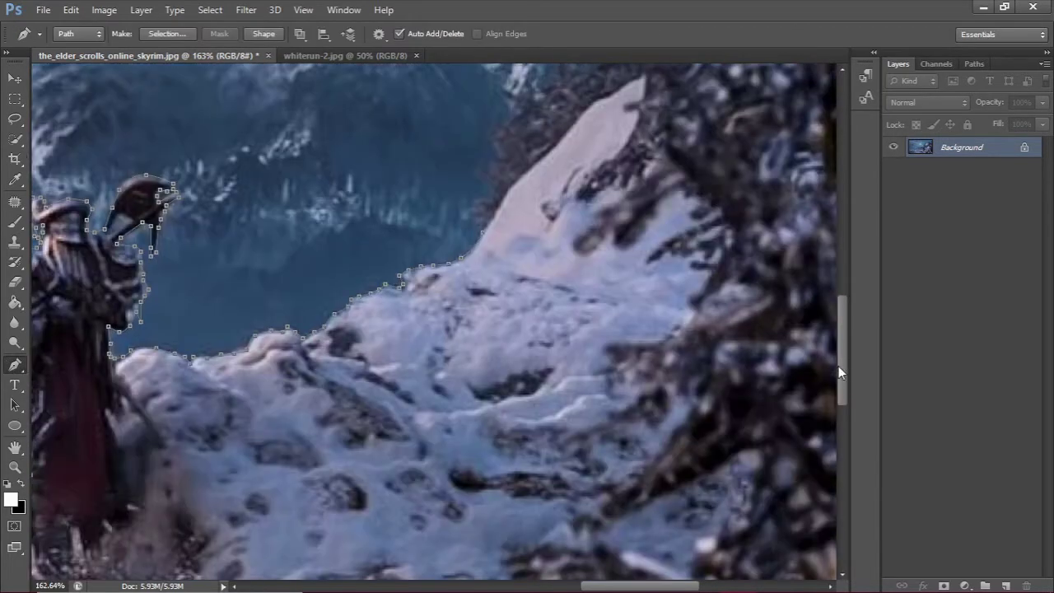
# Close the path along the image's bottom edge and turn it into a selection
pyautogui.hotkey('ctrl', '0')
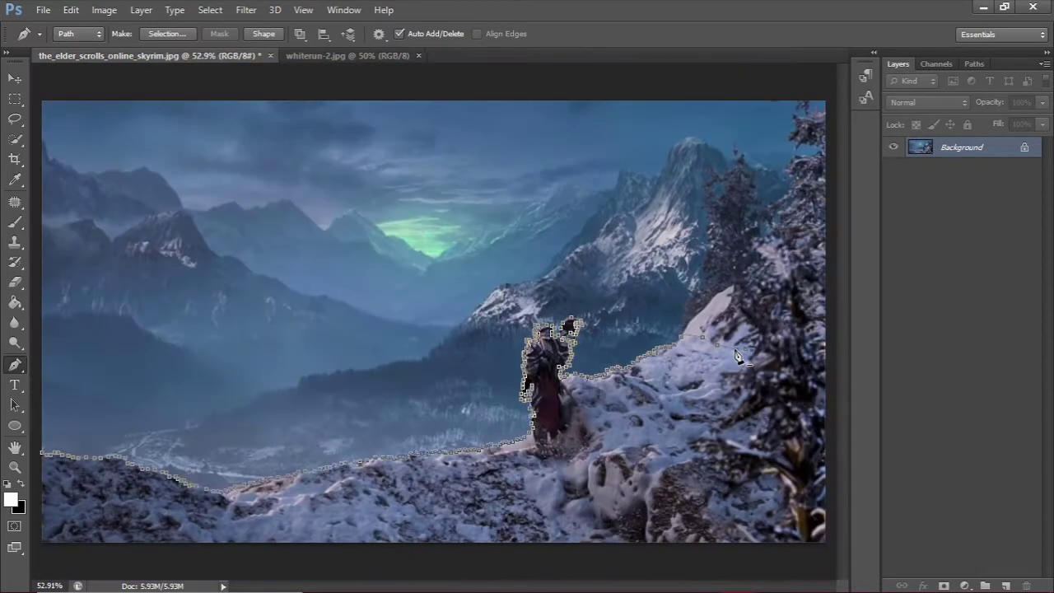
pyautogui.click(746, 556)
pyautogui.click(41, 559)
pyautogui.click(41, 455)
pyautogui.press('Return')
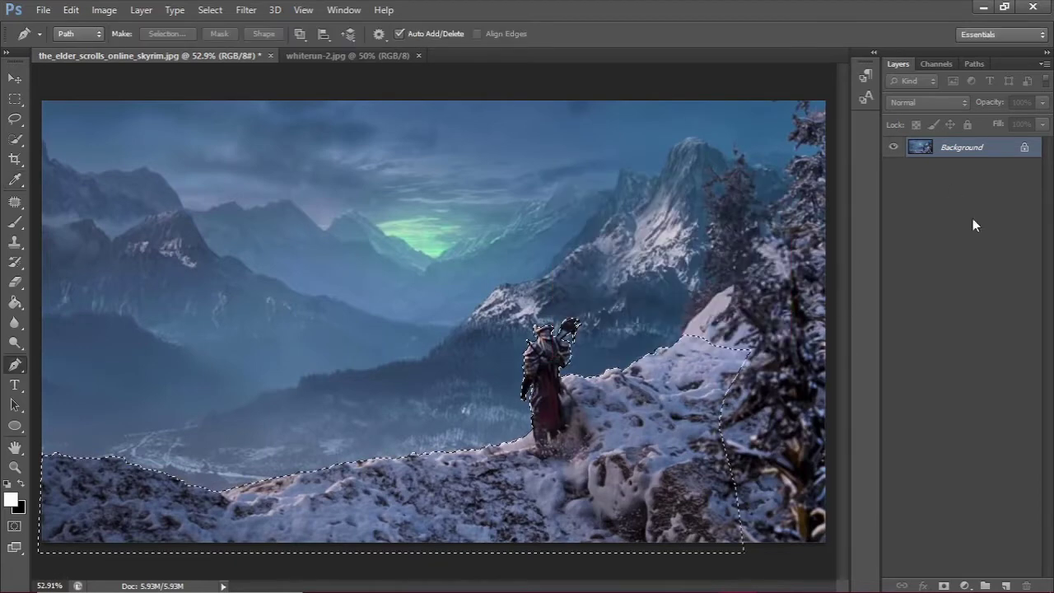
# Convert the traced path into a selection with Make Selection
pyautogui.scroll(5, 539, 354)
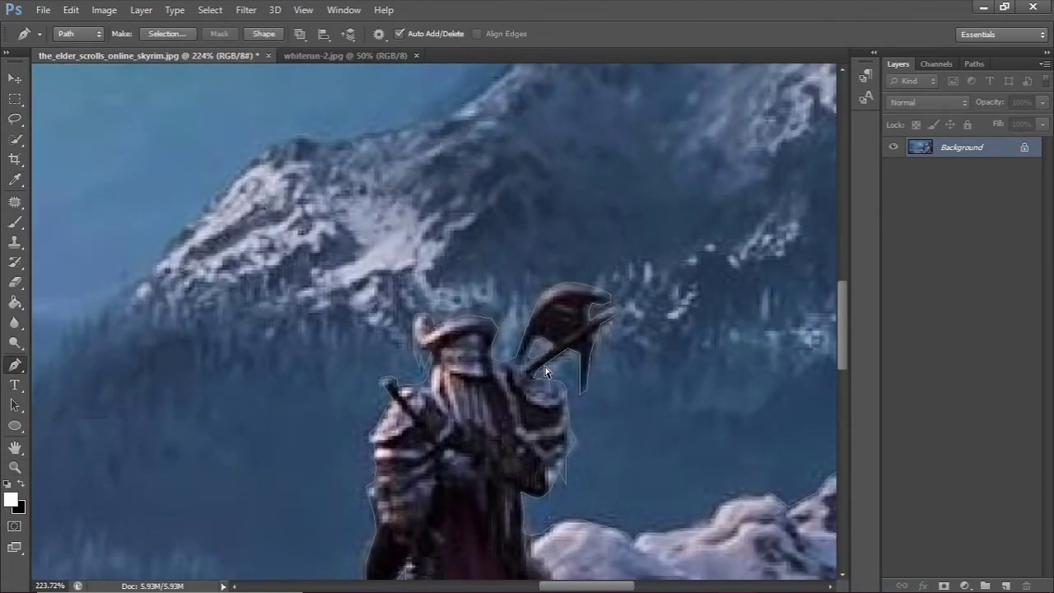
pyautogui.scroll(-5, 545, 372)
pyautogui.rightClick(606, 103)
pyautogui.click(607, 140)
pyautogui.press('Return')
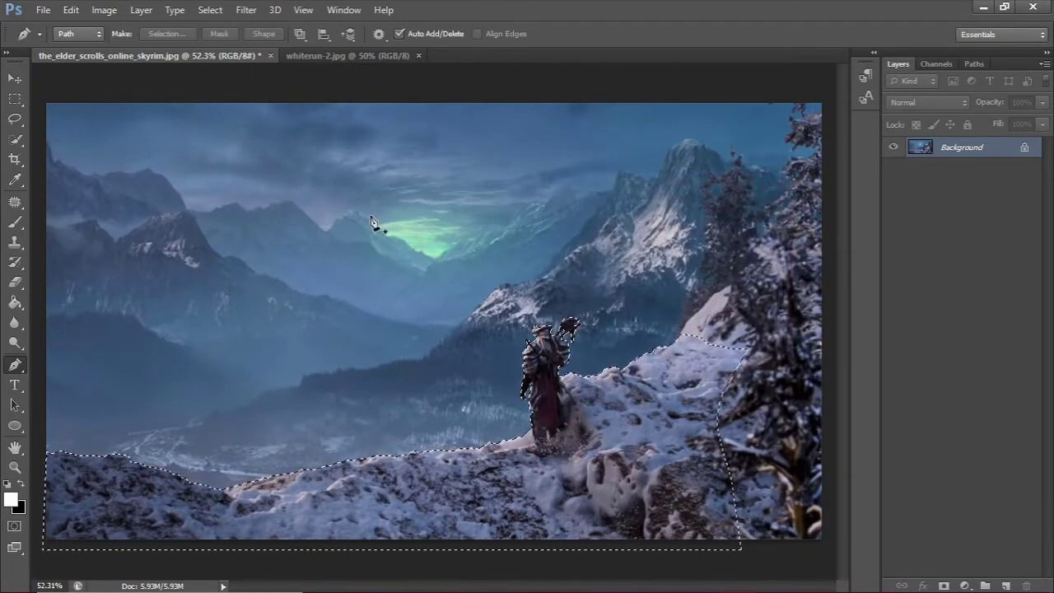
# Open Refine Edge, then close it to inspect the selection edges zoomed in
pyautogui.press('w')
pyautogui.click(357, 33)
pyautogui.moveTo(964, 181); pyautogui.dragTo(1000, 178)
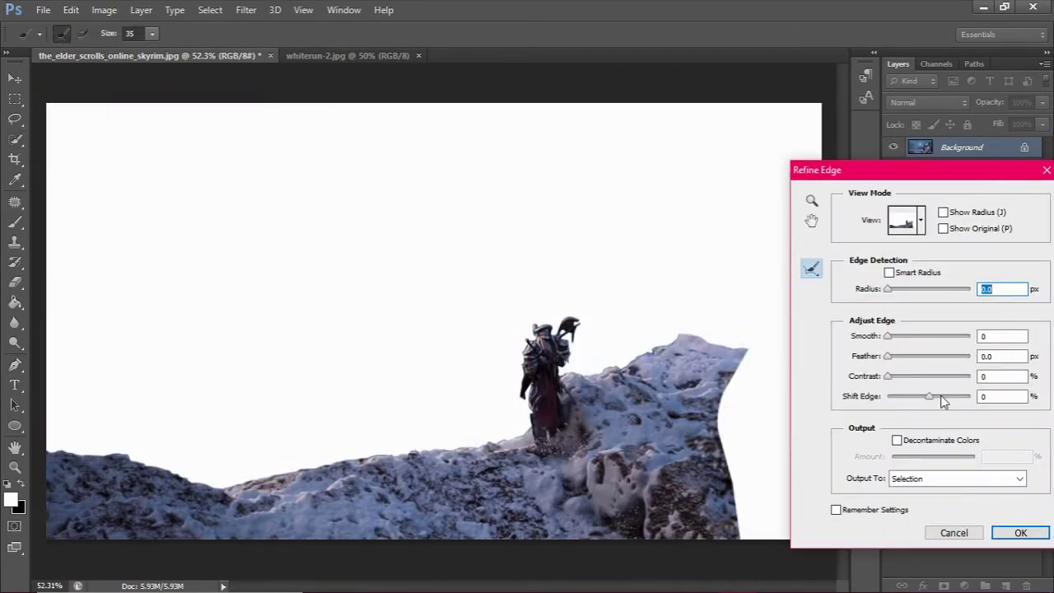
pyautogui.click(967, 535)
pyautogui.press('z')
pyautogui.scroll(3, 595, 429)
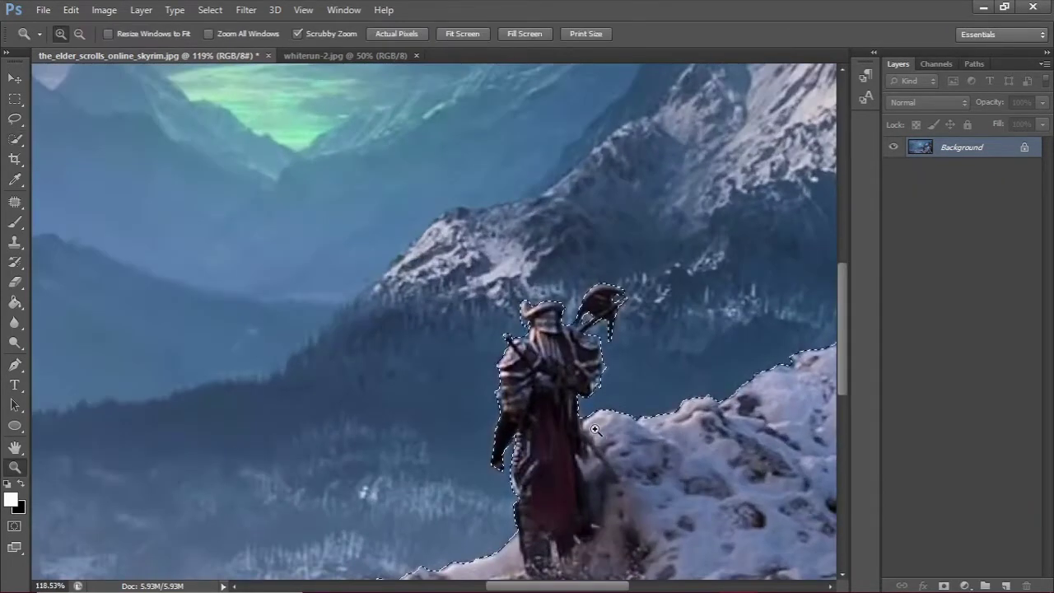
pyautogui.press('w')
pyautogui.hotkey('ctrl', '0')
# Refine the selection edge with Smooth 7 and Shift Edge -3%
pyautogui.click(358, 33)
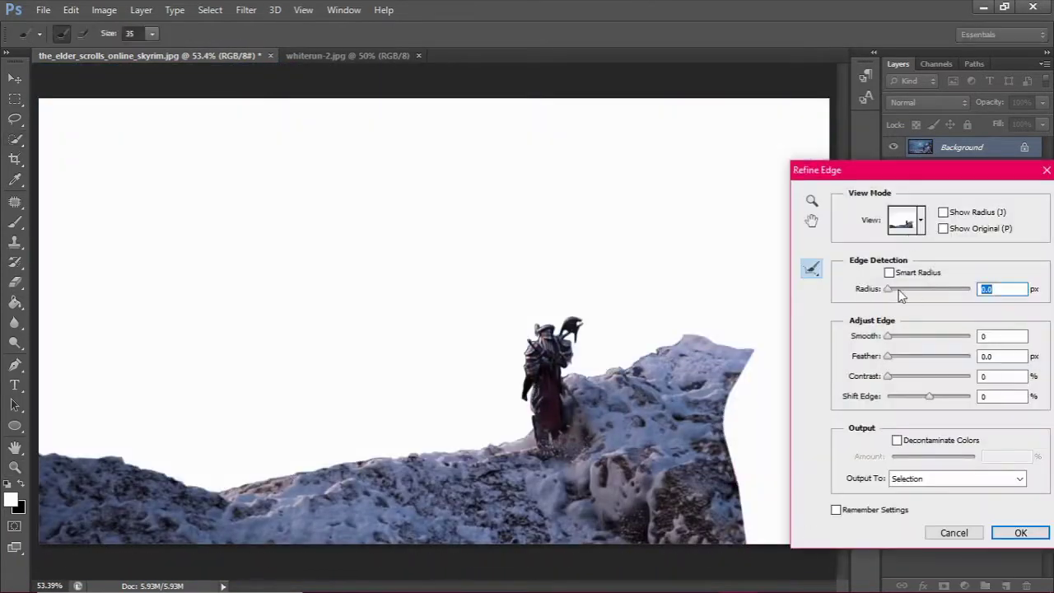
pyautogui.moveTo(889, 336); pyautogui.dragTo(894, 336)
pyautogui.moveTo(930, 396); pyautogui.dragTo(926, 396)
pyautogui.click(892, 377)
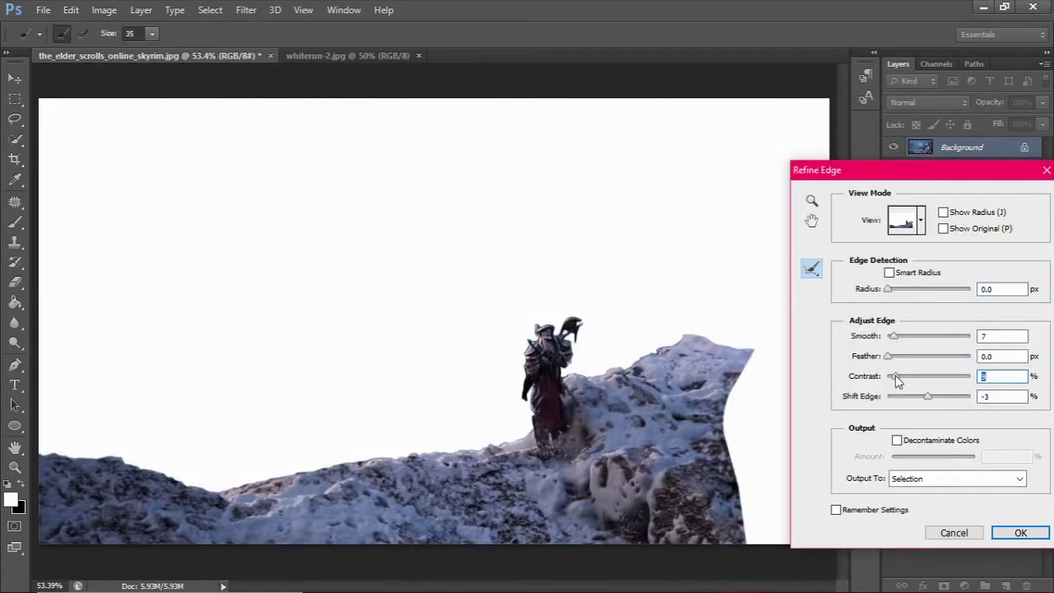
pyautogui.click(1019, 533)
# Copy the selection onto a new layer and hide the original background
pyautogui.hotkey('ctrl', 'j')
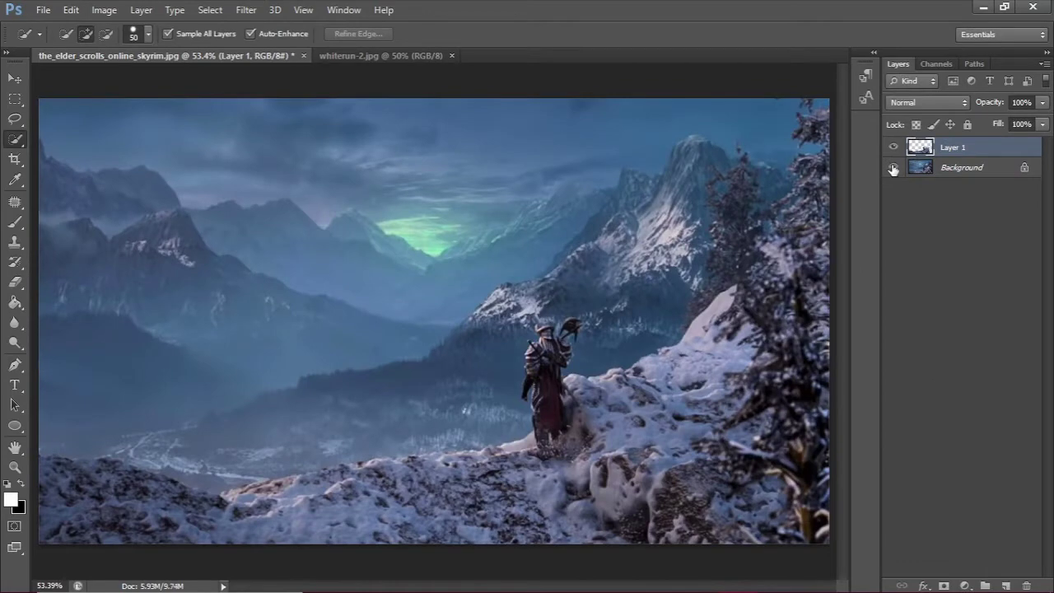
pyautogui.press('v')
pyautogui.click(893, 167)
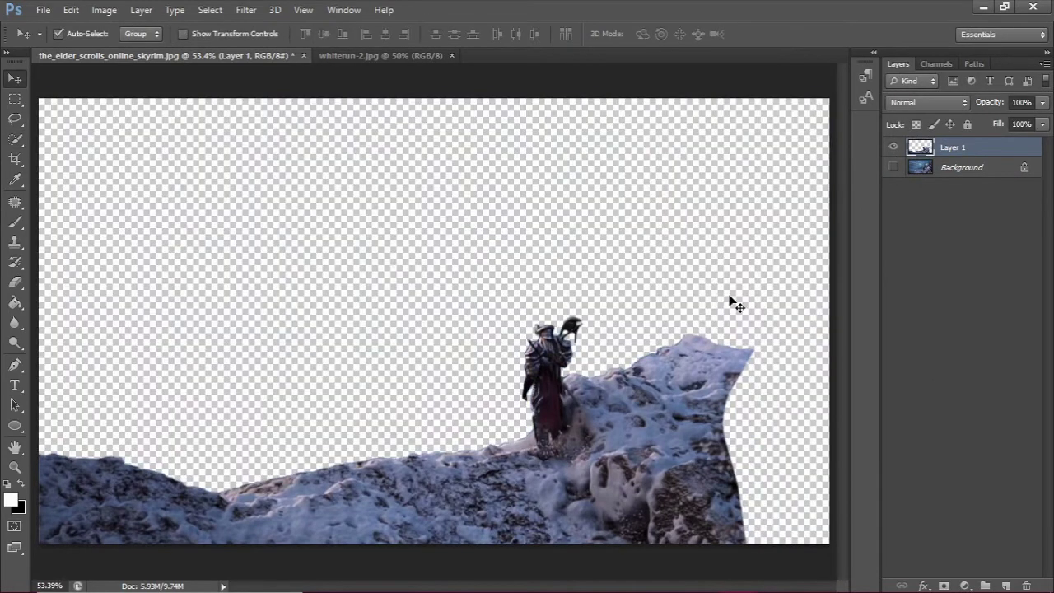
# Scale the warrior cutout up to about 113% and nudge it into position
pyautogui.hotkey('ctrl', 't')
pyautogui.moveTo(752, 313); pyautogui.dragTo(803, 300)
pyautogui.moveTo(705, 403); pyautogui.dragTo(759, 497)
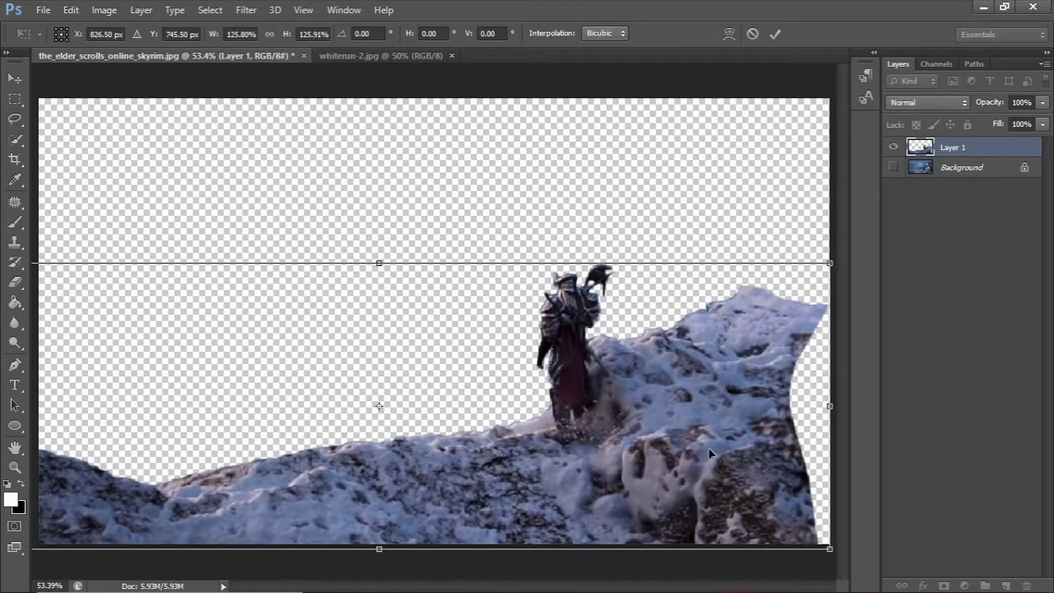
pyautogui.press('Return')
pyautogui.moveTo(613, 499); pyautogui.dragTo(612, 469)
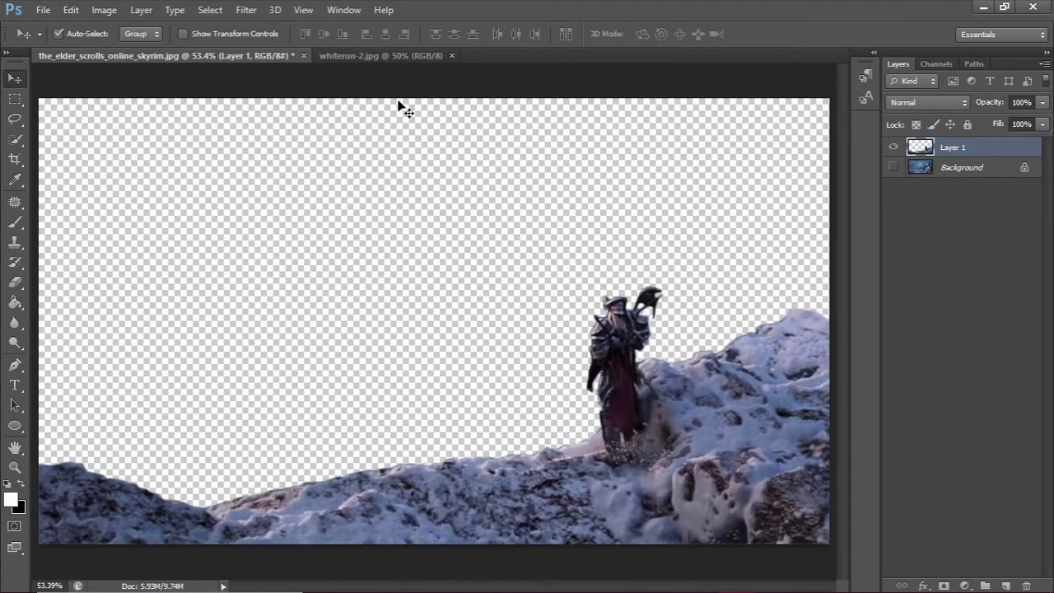
# Bring the Whiterun image in as a new layer beneath the cutout
pyautogui.click(962, 168)
pyautogui.click(405, 56)
pyautogui.moveTo(403, 225)
pyautogui.mouseDown()
pyautogui.moveTo(449, 238)
pyautogui.moveTo(789, 211)
pyautogui.mouseUp()
pyautogui.hotkey('ctrl', 't')
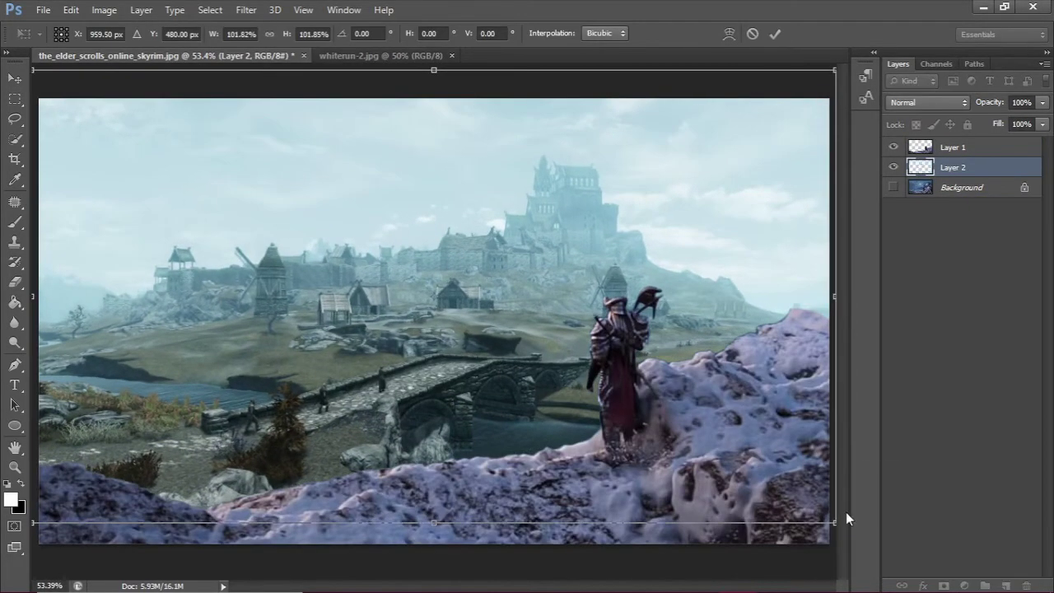
pyautogui.press('Return')
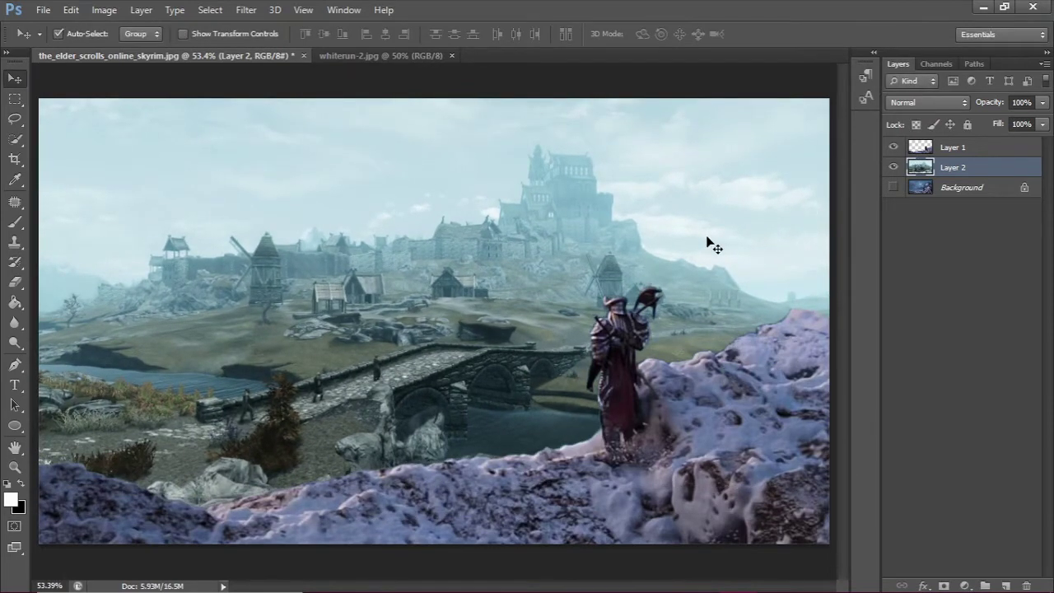
pyautogui.click(894, 167)
pyautogui.click(893, 167)
# Rename Layer 1 to 'nord' and Layer 2 to 'whiterun'
pyautogui.doubleClick(953, 146)
pyautogui.write('nord')
pyautogui.press('Return')
pyautogui.click(962, 170)
pyautogui.doubleClick(951, 167)
pyautogui.write('whiterun')
pyautogui.press('Return')
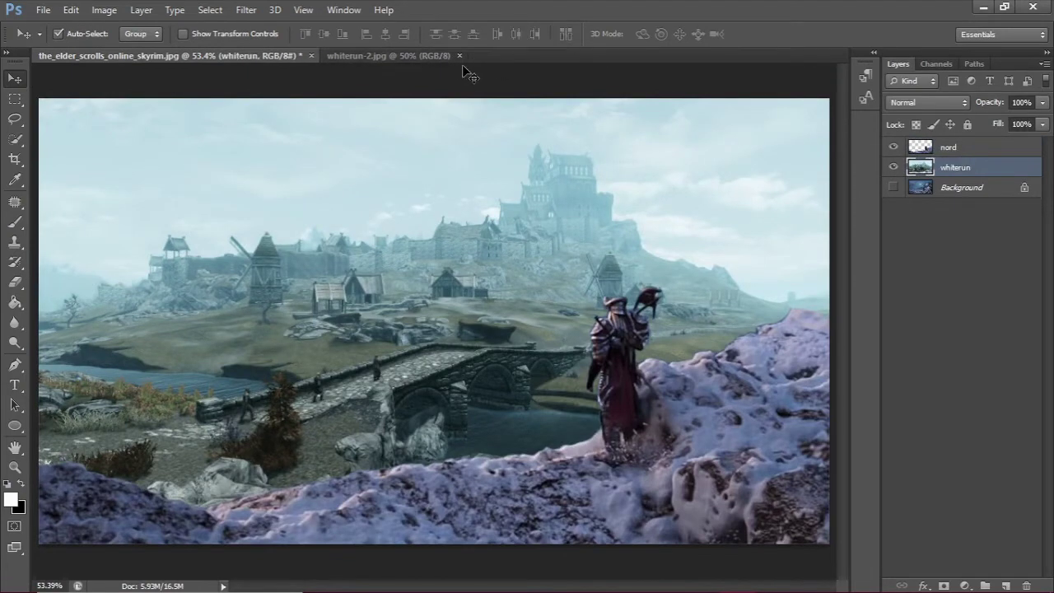
# Load the nord layer's outline as a selection, then deselect and fit the image on screen
pyautogui.click(947, 146)
pyautogui.press('z')
pyautogui.moveTo(708, 282); pyautogui.dragTo(645, 282)
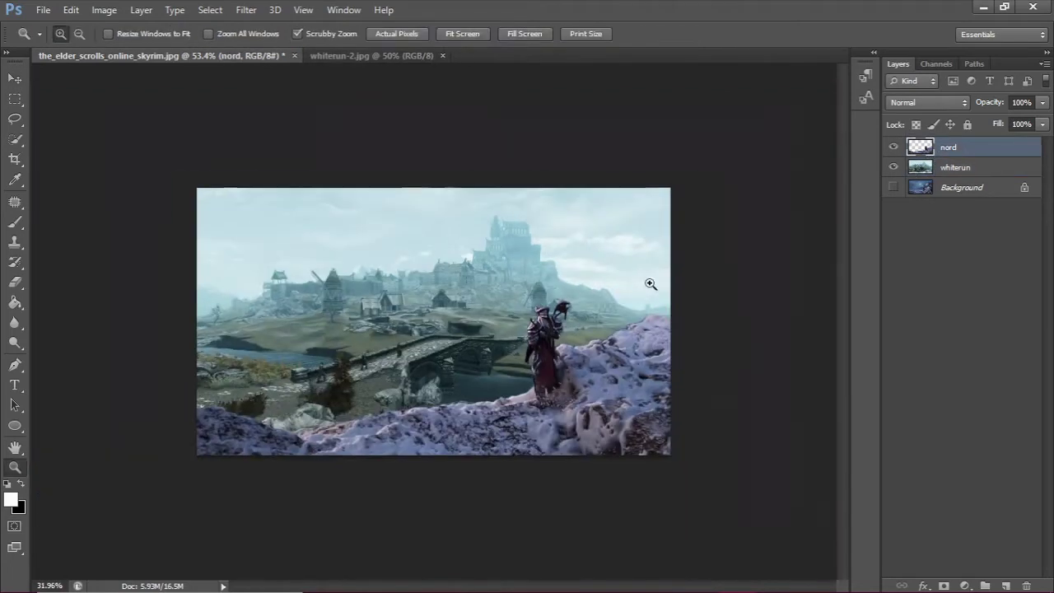
pyautogui.keyDown('ctrl'); pyautogui.click(920, 147); pyautogui.keyUp('ctrl')
pyautogui.hotkey('ctrl', 'd')
pyautogui.hotkey('ctrl', '0')
pyautogui.press('v')
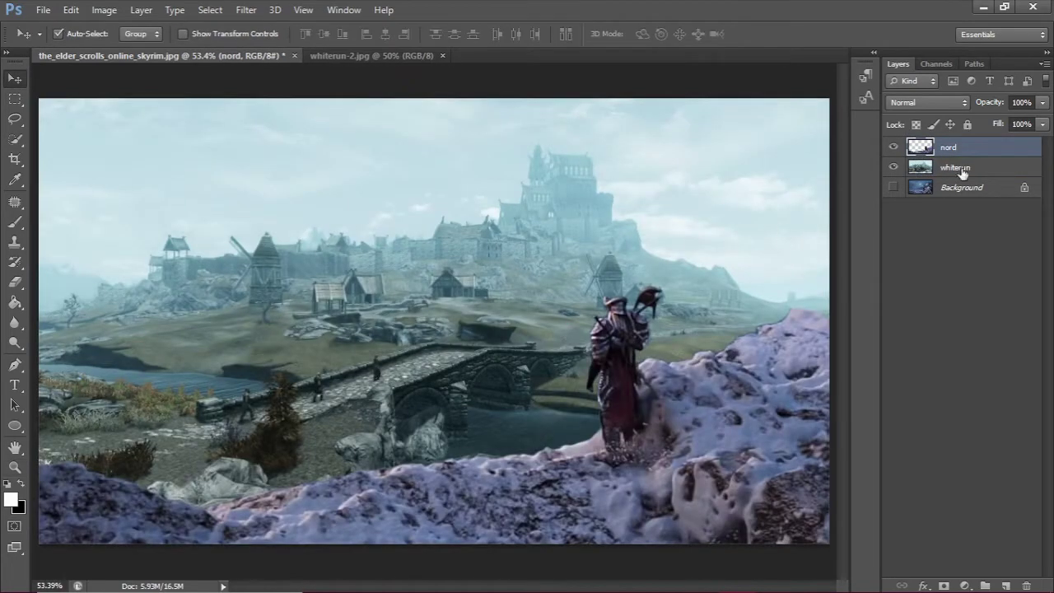
pyautogui.click(965, 585)
# Add a Curves adjustment brightening the midtones, clipped to the nord layer
pyautogui.click(977, 337)
pyautogui.moveTo(797, 241)
pyautogui.mouseDown()
pyautogui.moveTo(945, 260)
pyautogui.moveTo(933, 240)
pyautogui.mouseUp()
pyautogui.moveTo(892, 415)
pyautogui.mouseDown()
pyautogui.moveTo(893, 383)
pyautogui.moveTo(894, 394)
pyautogui.mouseUp()
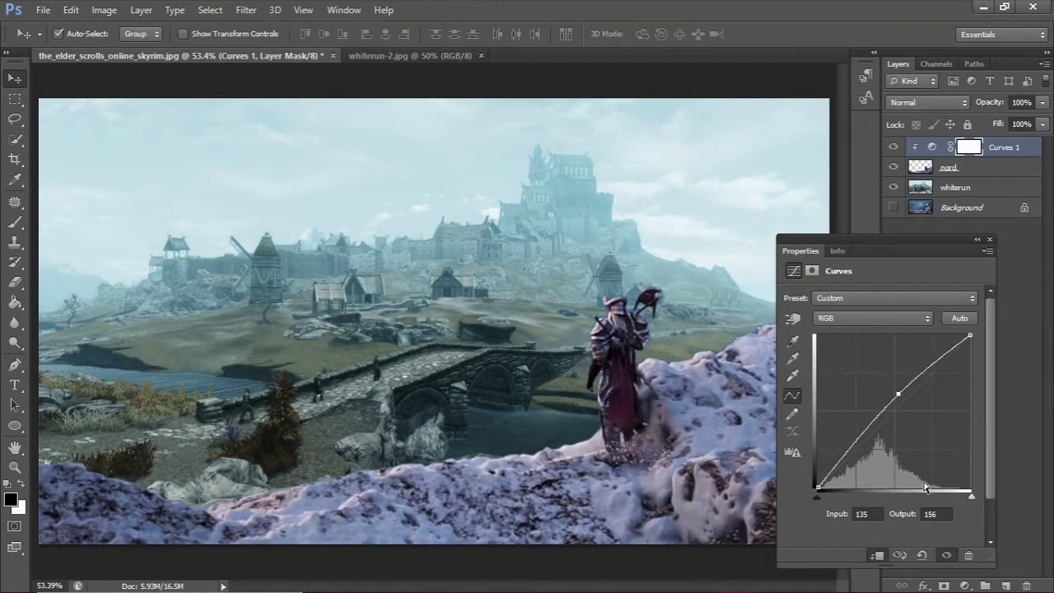
pyautogui.click(989, 239)
# Paint the Curves mask over the lower right rocks with a 200px brush, 92% opacity, 74% flow
pyautogui.press('b')
pyautogui.moveTo(419, 34); pyautogui.dragTo(449, 51)
pyautogui.moveTo(321, 33); pyautogui.dragTo(346, 52)
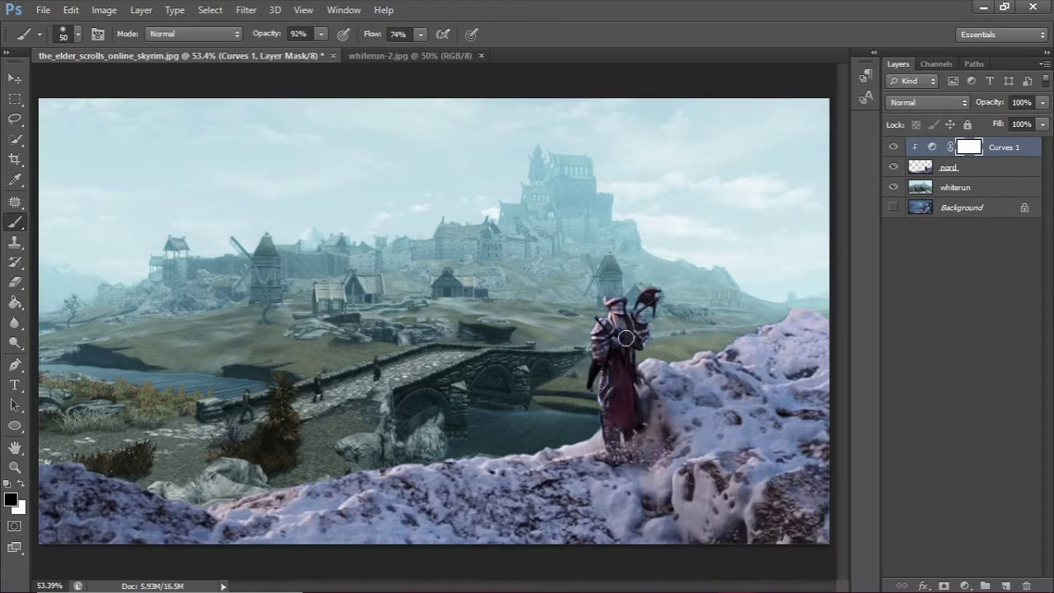
pyautogui.press(']')
pyautogui.press(']')
pyautogui.press(']')
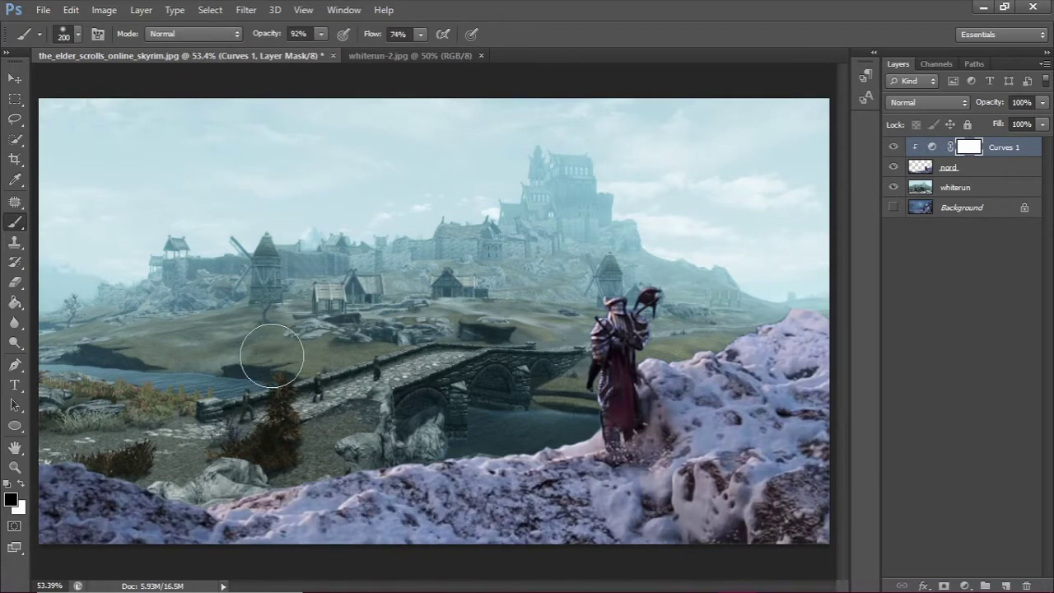
pyautogui.moveTo(261, 542); pyautogui.dragTo(807, 282)
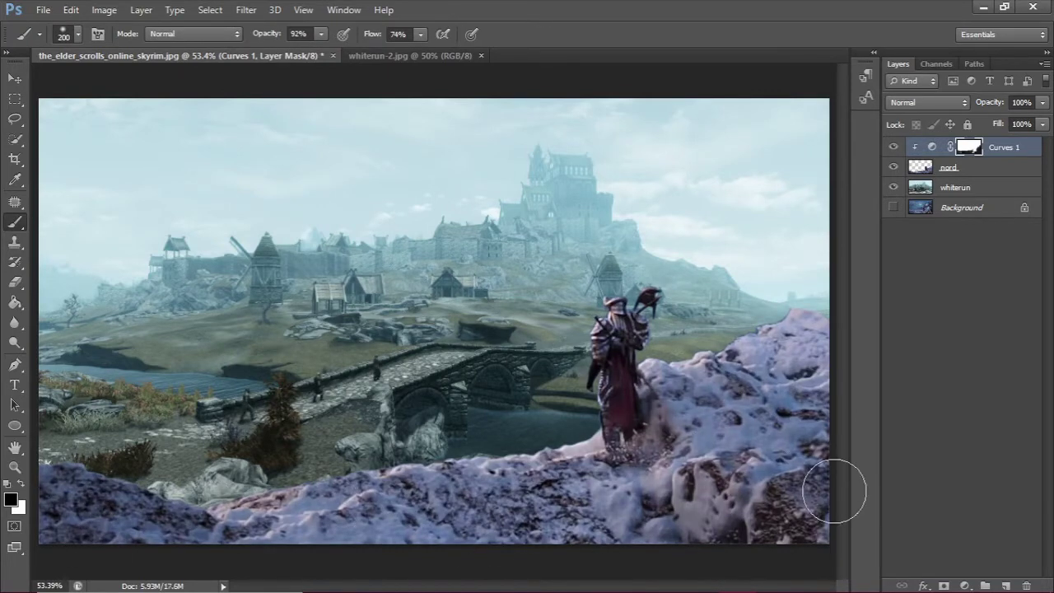
# Select the whiterun layer, dismissing the adjustment layer list
pyautogui.press('v')
pyautogui.click(976, 187)
pyautogui.click(964, 585)
pyautogui.press('Escape')
pyautogui.click(246, 9)
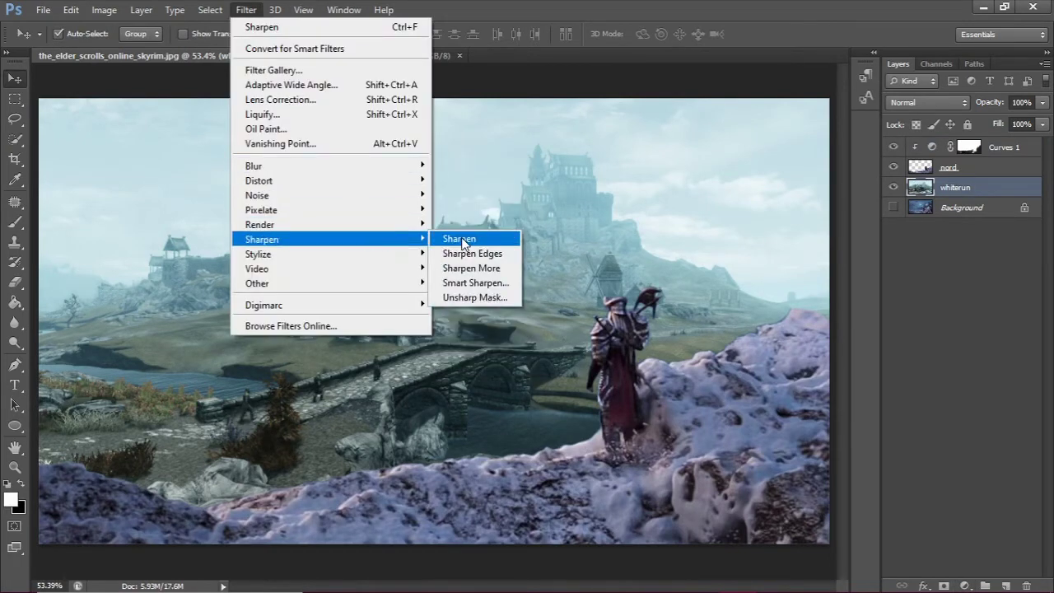
# Clip a Hue/Saturation adjustment to whiterun with Hue +14, Saturation +6, Lightness +7
pyautogui.press('Escape')
pyautogui.click(964, 586)
pyautogui.click(955, 395)
pyautogui.click(877, 555)
pyautogui.moveTo(880, 420)
pyautogui.mouseDown()
pyautogui.moveTo(898, 388)
pyautogui.moveTo(919, 397)
pyautogui.mouseUp()
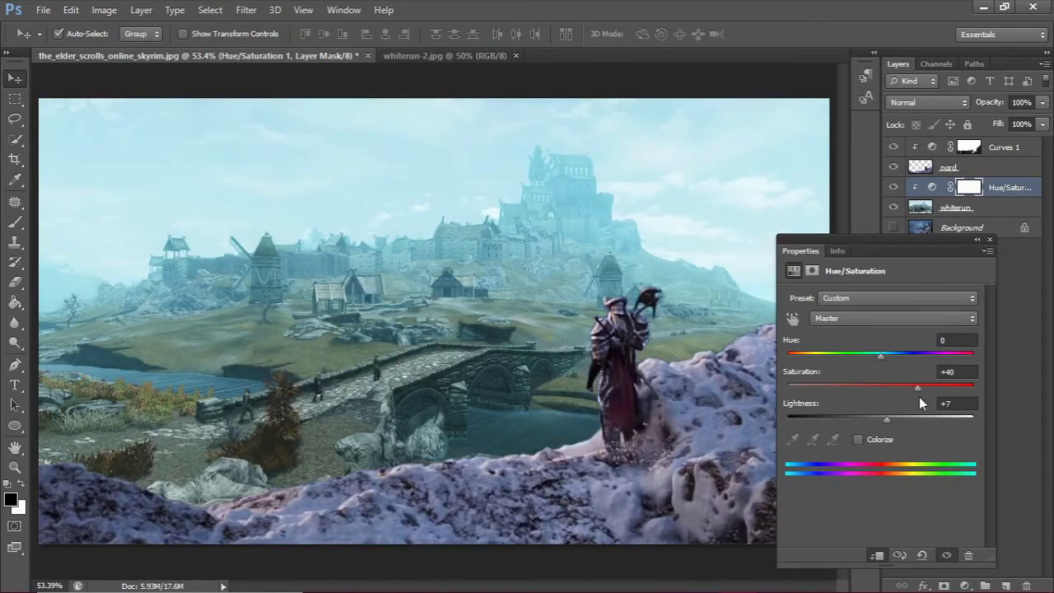
pyautogui.moveTo(881, 354); pyautogui.dragTo(889, 356)
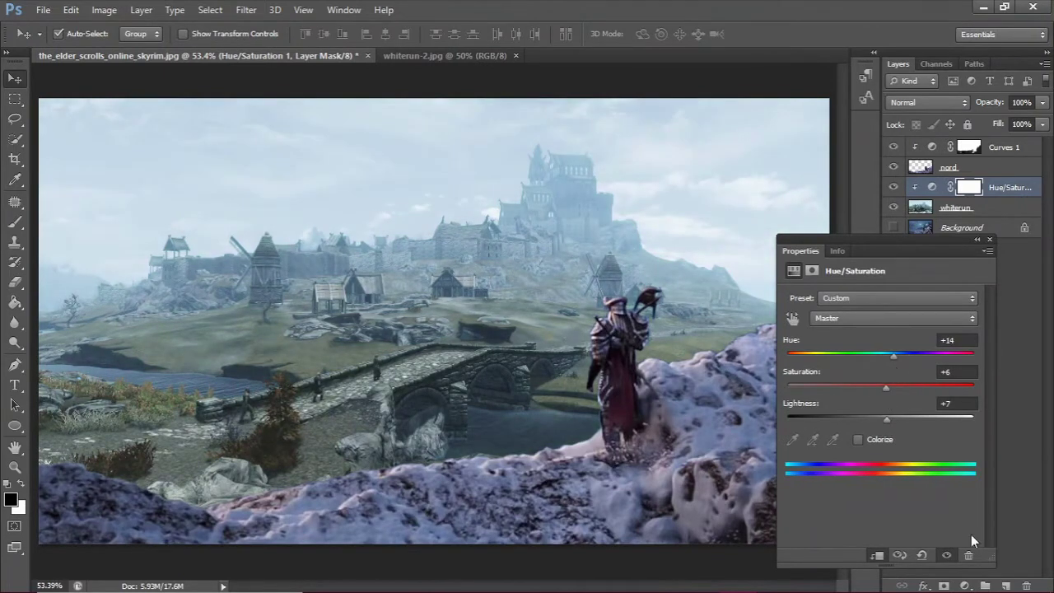
pyautogui.click(990, 239)
pyautogui.click(969, 168)
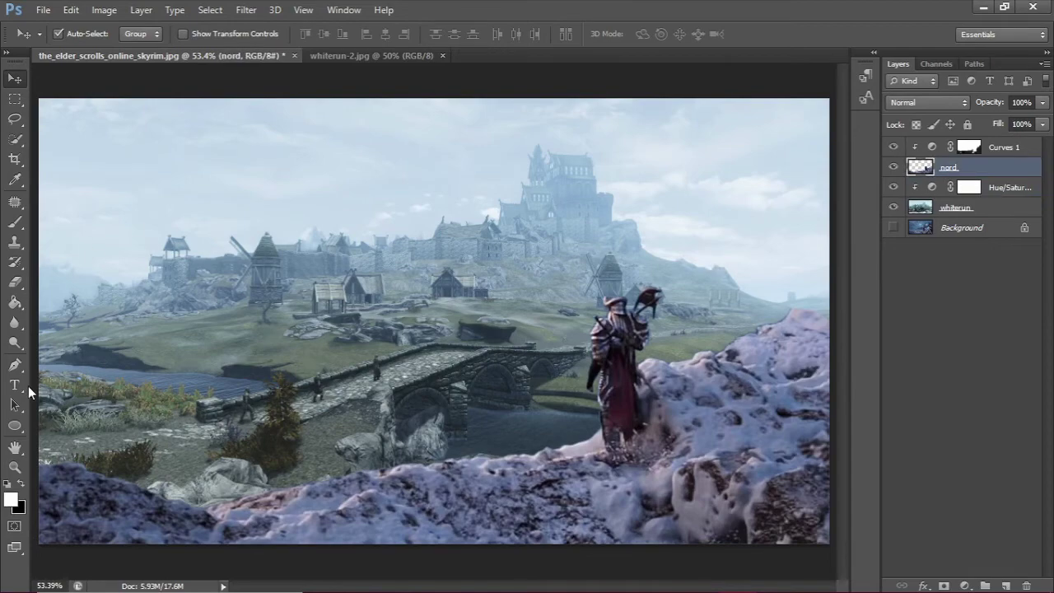
pyautogui.rightClick(14, 426)
# Sharpen the warrior's head and mace at 73% strength within the nord layer's outline
pyautogui.rightClick(15, 323)
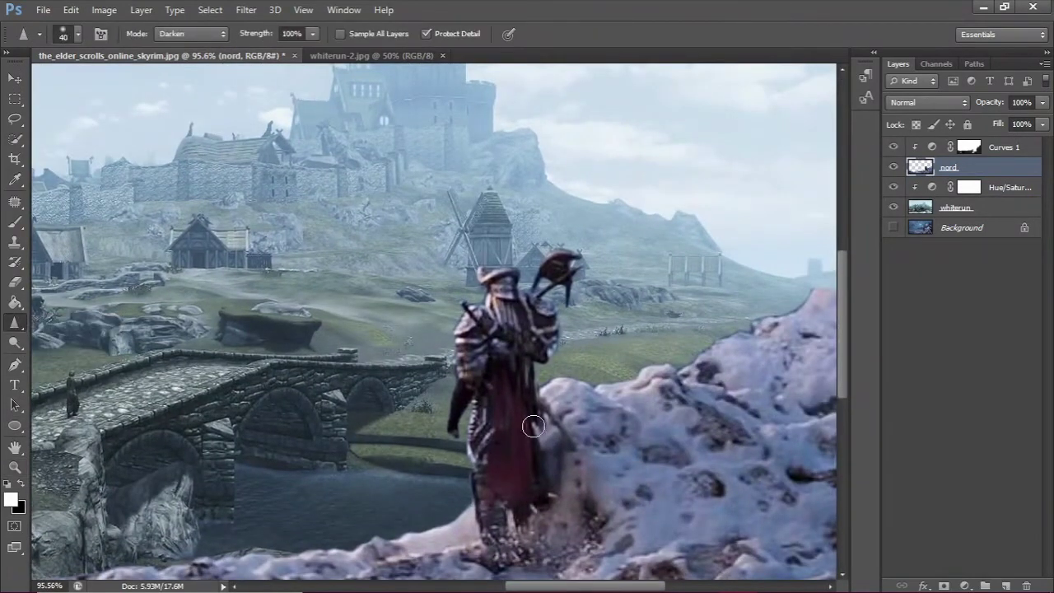
pyautogui.moveTo(312, 34); pyautogui.dragTo(292, 55)
pyautogui.keyDown('ctrl'); pyautogui.click(918, 169); pyautogui.keyUp('ctrl')
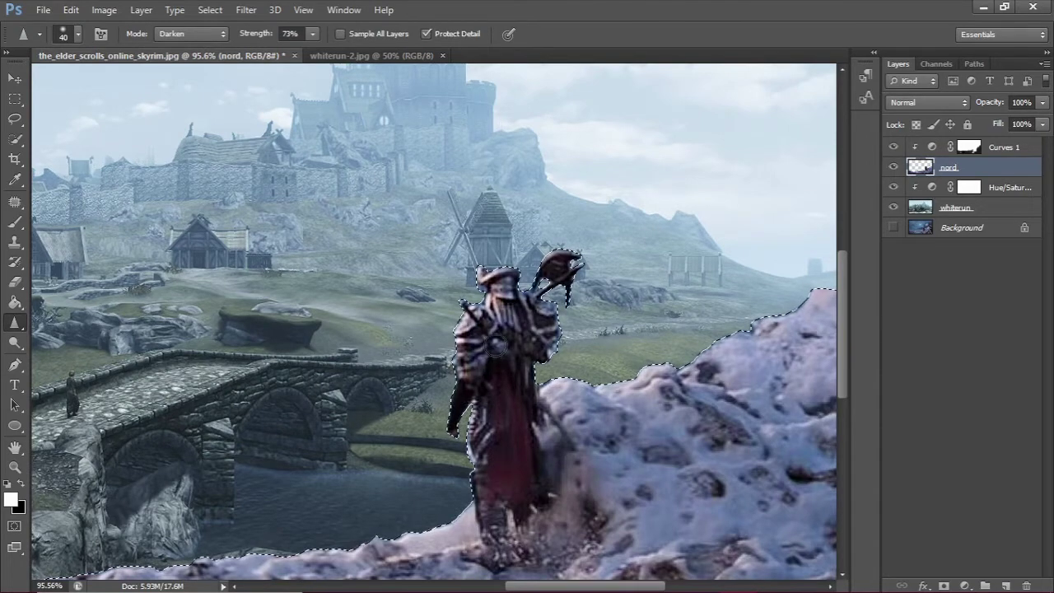
pyautogui.moveTo(562, 244); pyautogui.dragTo(686, 277)
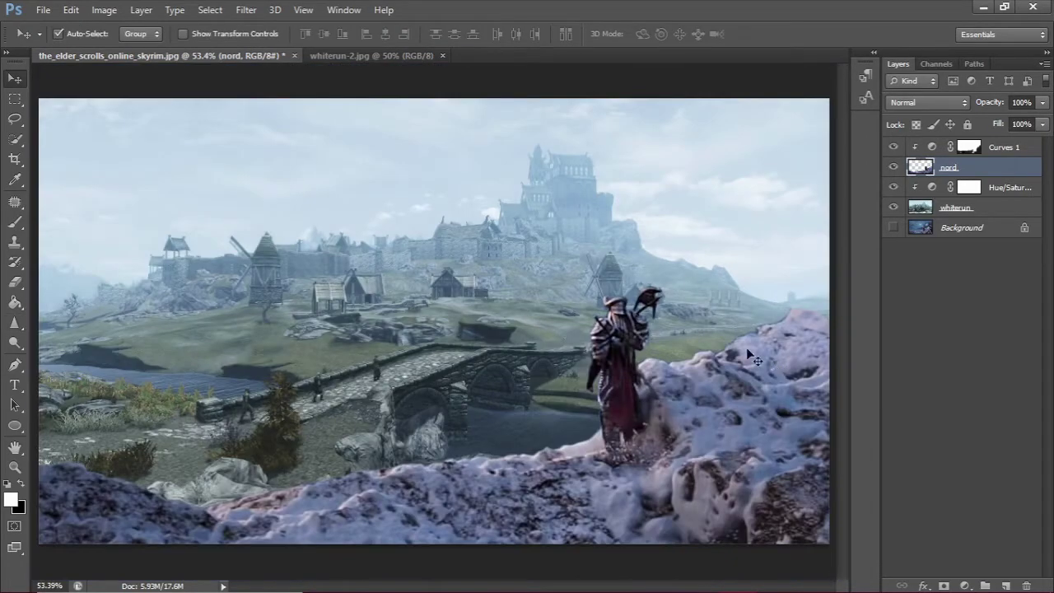
pyautogui.click(976, 208)
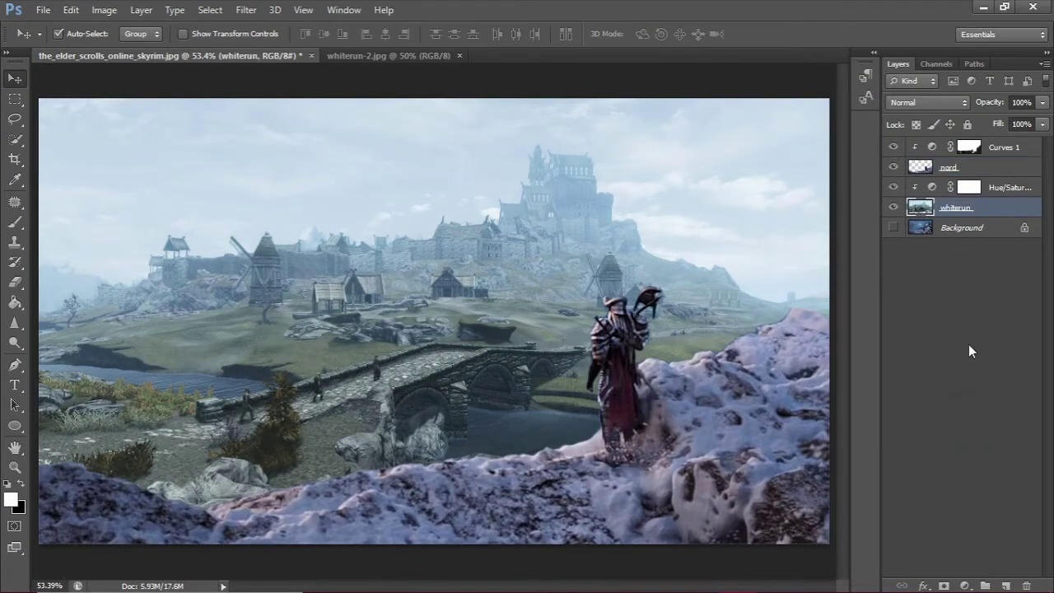
# Free-transform the whiterun landscape slightly downward and commit the new position
pyautogui.hotkey('ctrl', 't')
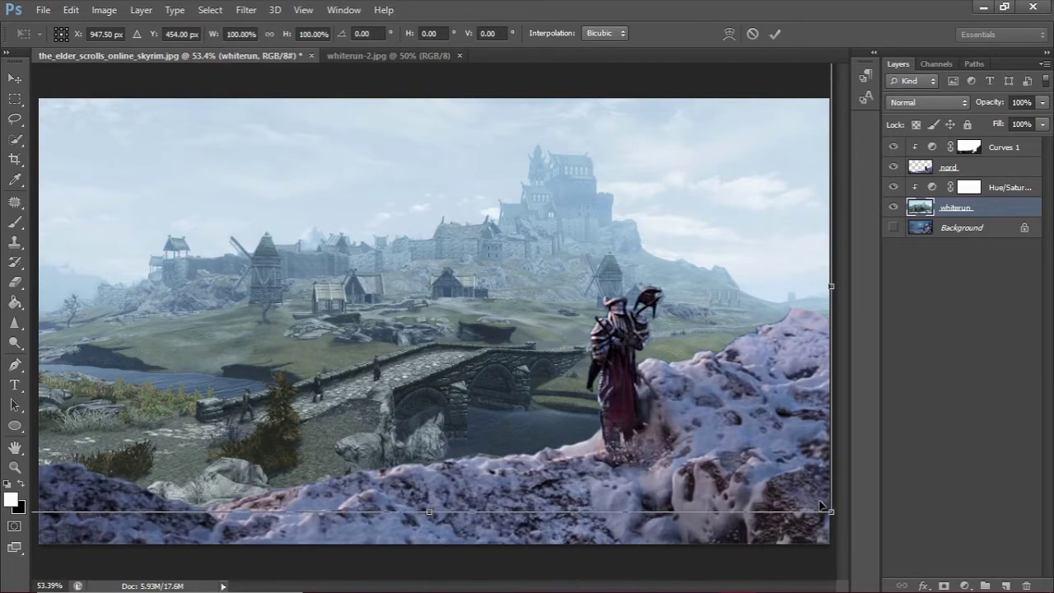
pyautogui.hotkey('ctrl', '-')
pyautogui.hotkey('ctrl', '-')
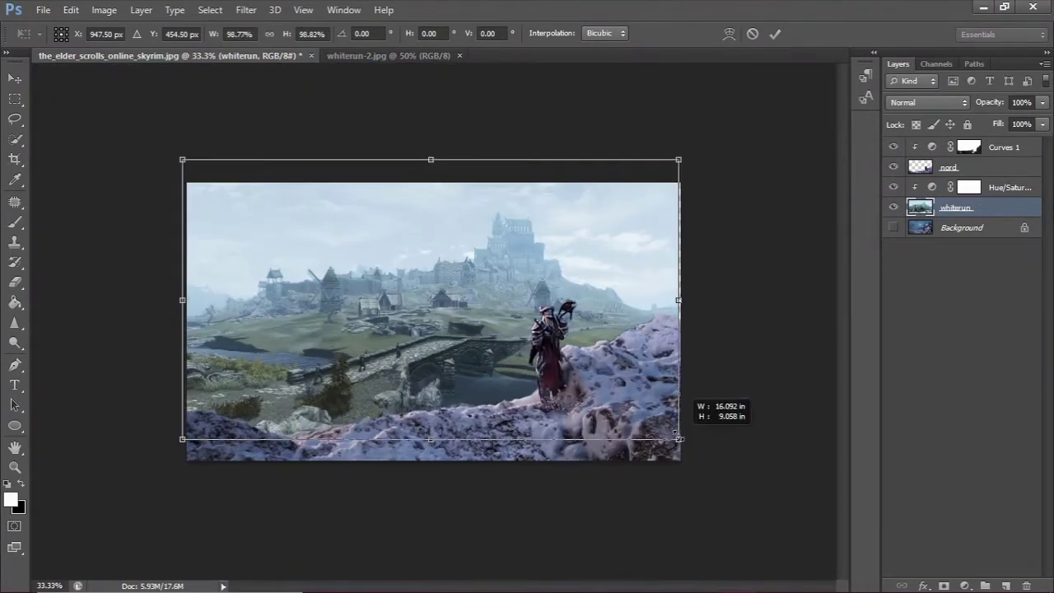
pyautogui.click(751, 34)
pyautogui.hotkey('ctrl', 't')
pyautogui.moveTo(635, 261)
pyautogui.mouseDown()
pyautogui.moveTo(638, 289)
pyautogui.moveTo(634, 264)
pyautogui.mouseUp()
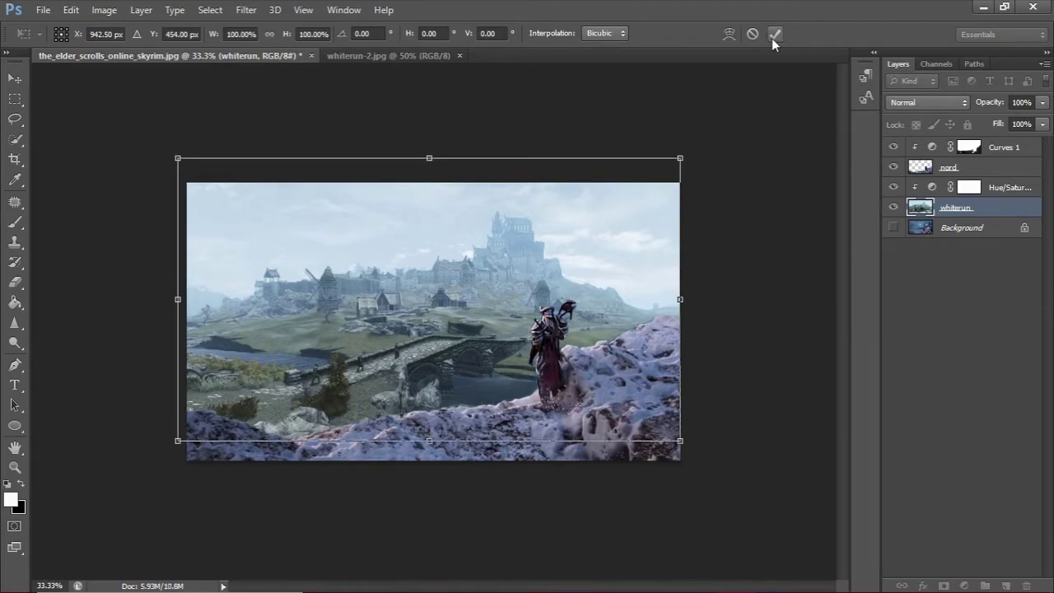
pyautogui.click(774, 34)
pyautogui.hotkey('ctrl', '0')
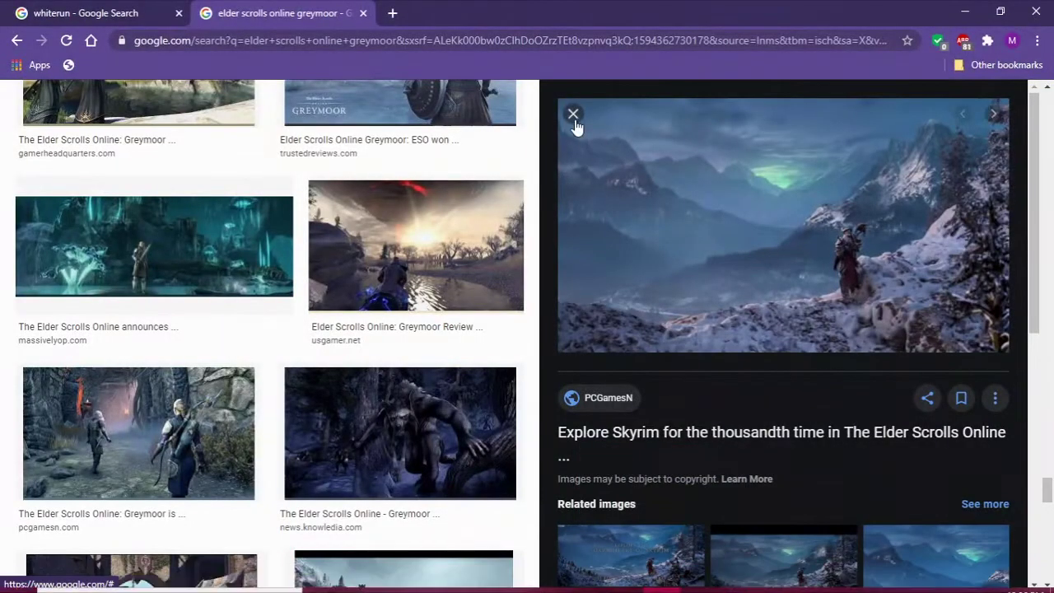
# Search Google Images for 'snowfall png'
pyautogui.click(574, 114)
pyautogui.scroll(10, 527, 329)
pyautogui.scroll(10, 527, 329)
pyautogui.moveTo(343, 106); pyautogui.dragTo(100, 116)
pyautogui.write('snowfall png')
pyautogui.press('Return')
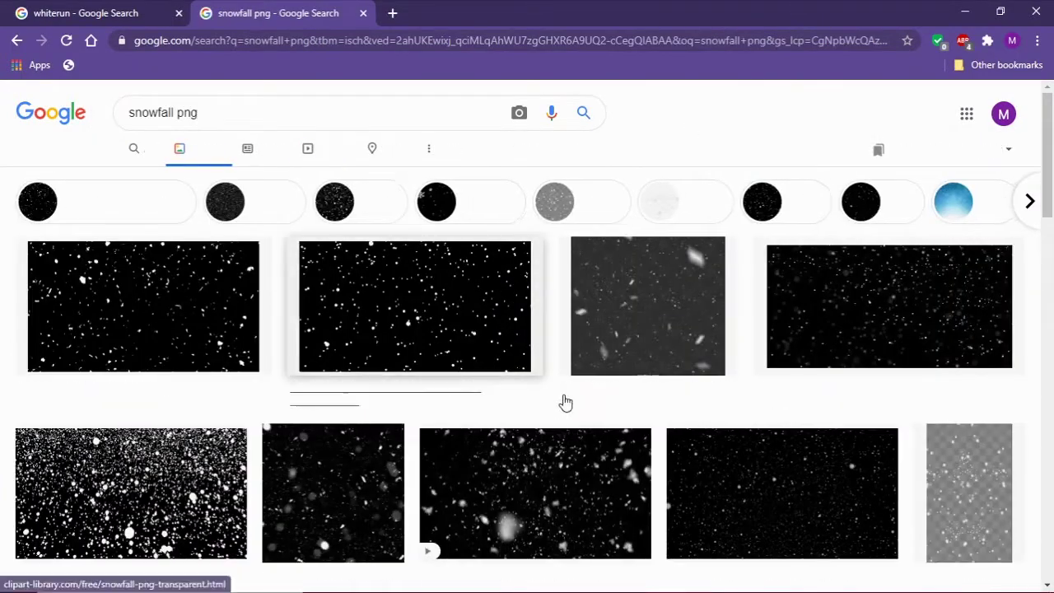
# Save the pngio falling-snow image from the results to the computer
pyautogui.scroll(-3, 906, 345)
pyautogui.scroll(3, 752, 400)
pyautogui.click(782, 486)
pyautogui.rightClick(796, 335)
pyautogui.click(811, 393)
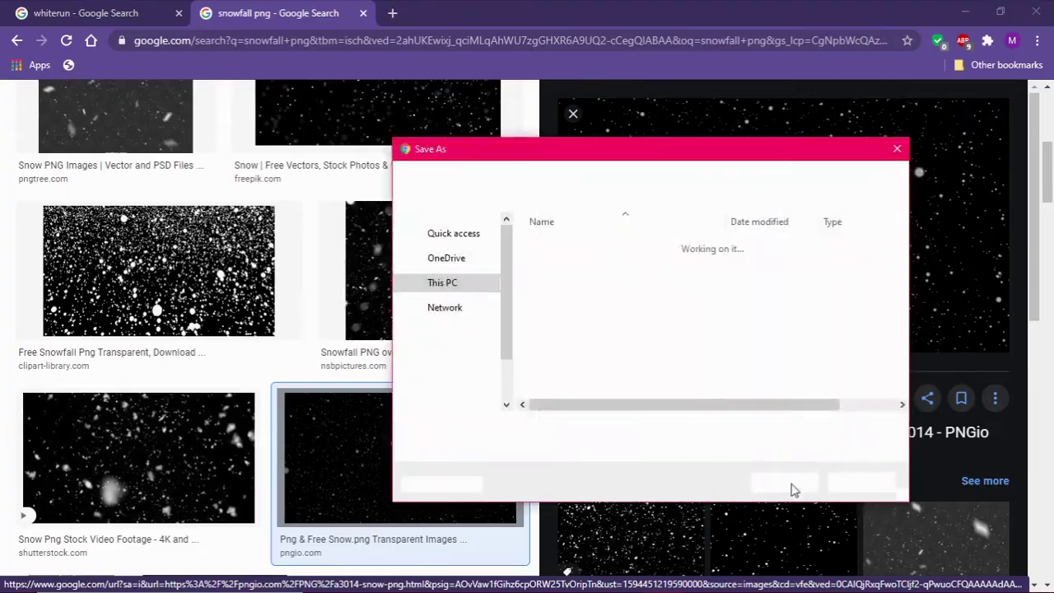
pyautogui.press('Return')
pyautogui.click(737, 579)
pyautogui.click(42, 9)
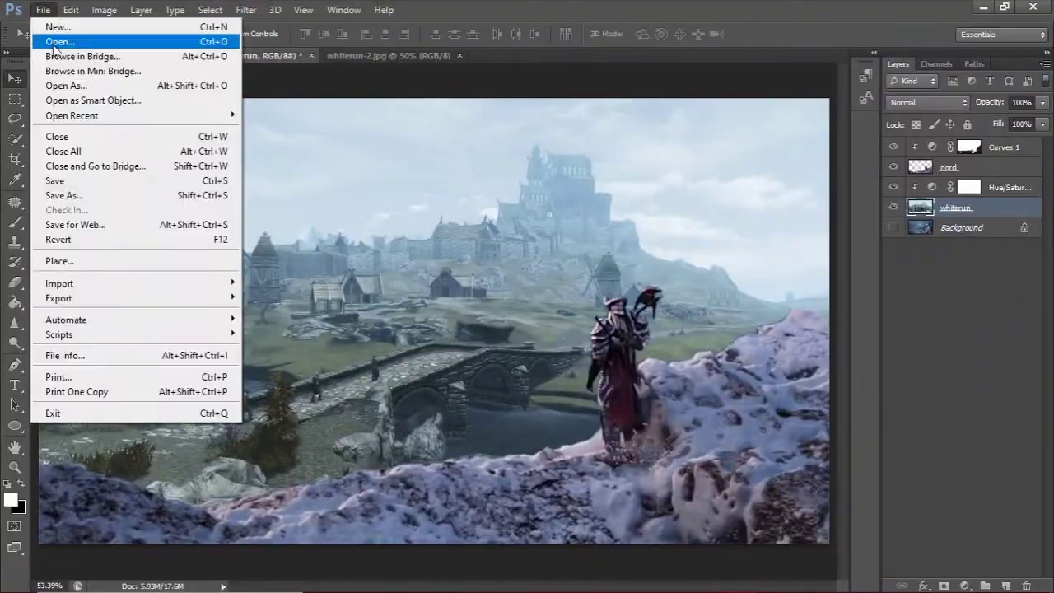
# Open the falling-snow PNG and drag it into the Skyrim composition over the scene
pyautogui.click(47, 41)
pyautogui.scroll(-1, 729, 337)
pyautogui.scroll(-1, 730, 337)
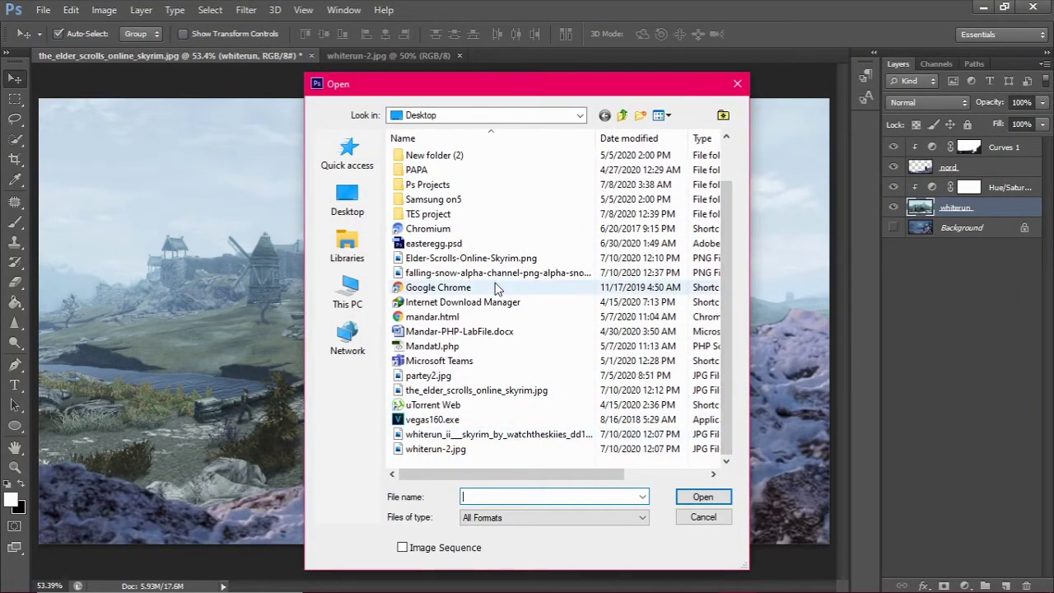
pyautogui.doubleClick(494, 273)
pyautogui.moveTo(411, 186)
pyautogui.mouseDown()
pyautogui.moveTo(467, 221)
pyautogui.moveTo(371, 329)
pyautogui.mouseUp()
pyautogui.hotkey('ctrl', '-')
pyautogui.moveTo(595, 265); pyautogui.dragTo(628, 271)
# Set the snow layer to Soft Light blending and lower its opacity to 92%
pyautogui.click(928, 102)
pyautogui.click(913, 245)
pyautogui.scroll(2, 679, 284)
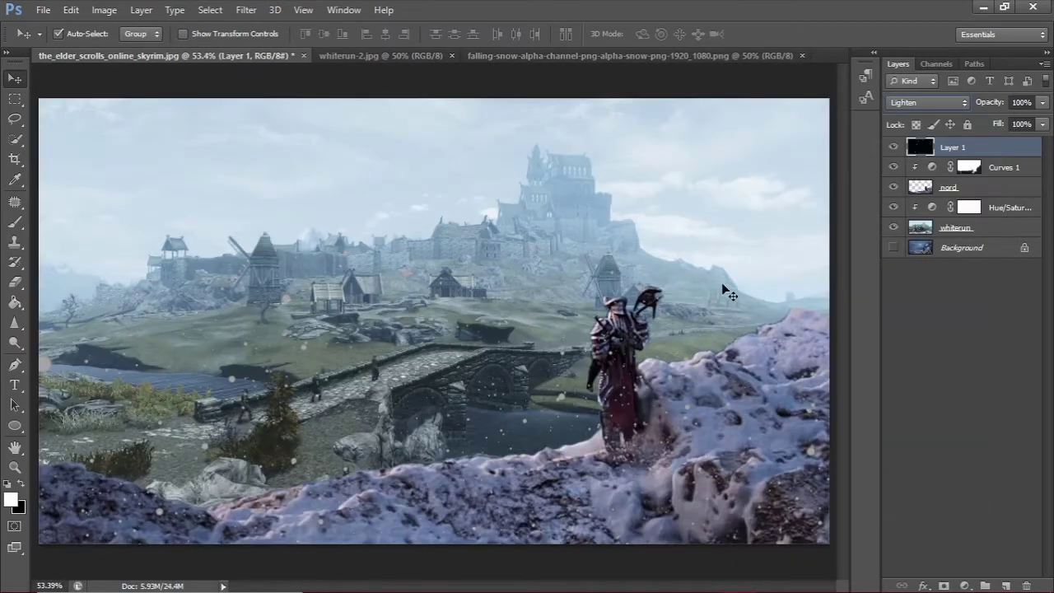
pyautogui.scroll(-1, 937, 103)
pyautogui.scroll(-3, 937, 103)
pyautogui.scroll(-1, 937, 103)
pyautogui.scroll(-2, 937, 103)
pyautogui.scroll(1, 937, 103)
pyautogui.moveTo(1042, 102); pyautogui.dragTo(1030, 132)
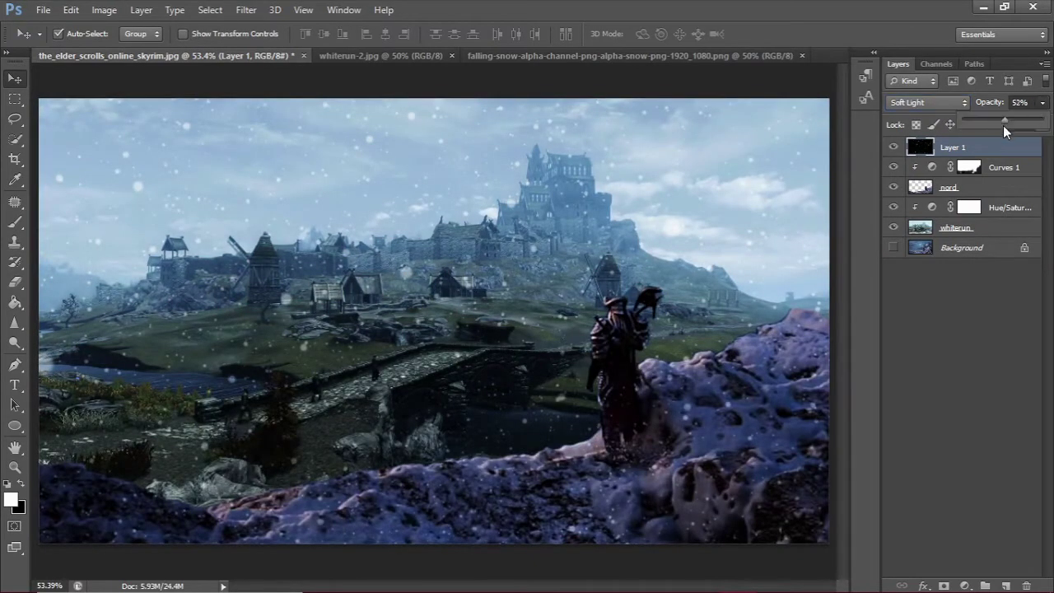
# Mask the snow layer, painting black to hide snow over the warrior and rock
pyautogui.click(943, 585)
pyautogui.press('b')
pyautogui.press('x')
pyautogui.keyDown('ctrl'); pyautogui.click(921, 187); pyautogui.keyUp('ctrl')
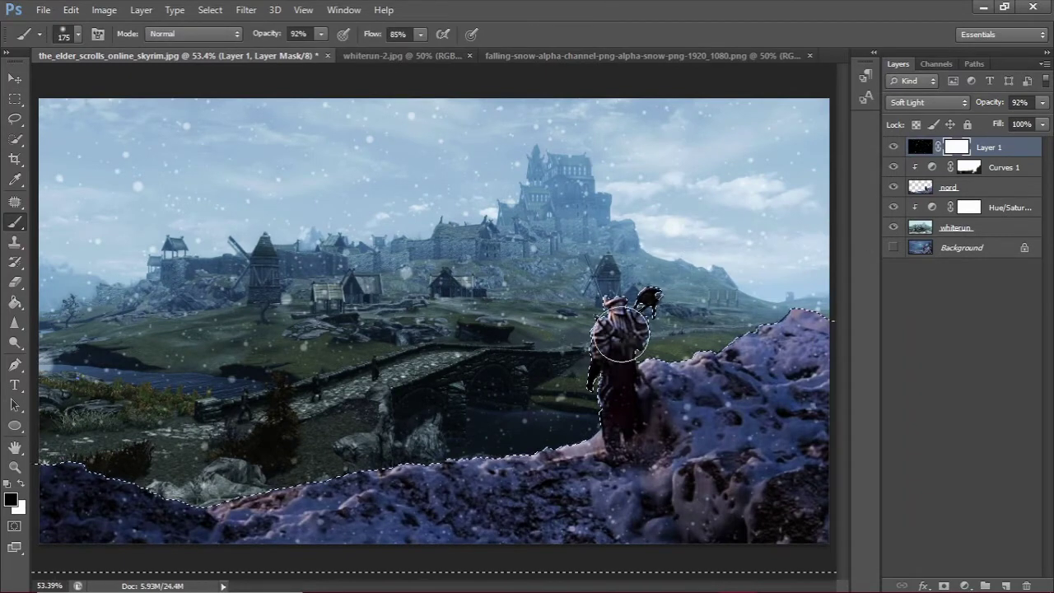
pyautogui.moveTo(643, 346); pyautogui.dragTo(617, 412)
pyautogui.press(']')
pyautogui.press(']')
pyautogui.press(']')
pyautogui.hotkey('ctrl', 'd')
pyautogui.press('v')
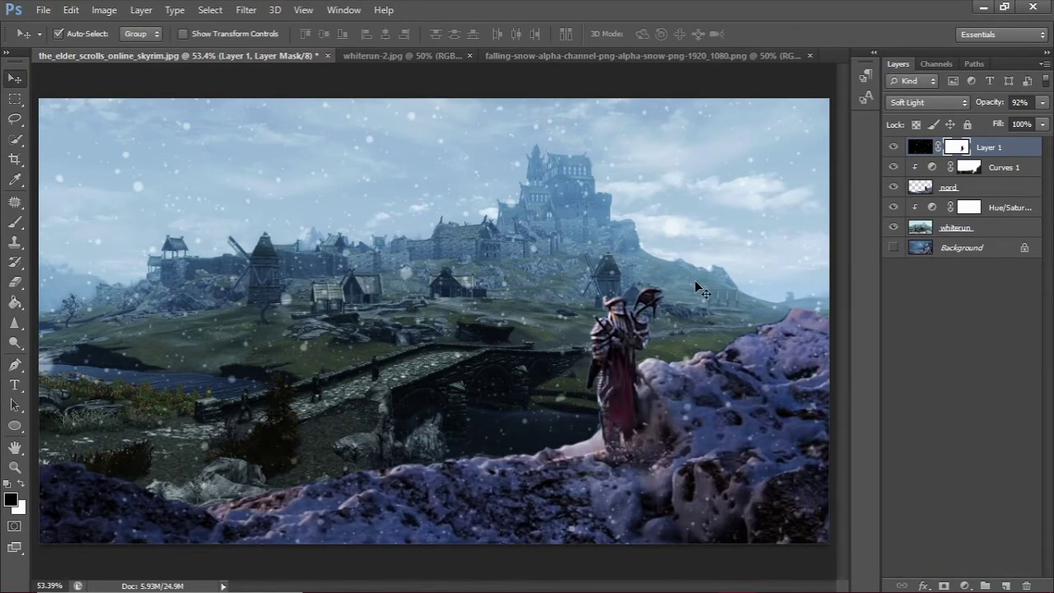
pyautogui.keyDown('ctrl'); pyautogui.click(923, 188); pyautogui.keyUp('ctrl')
pyautogui.press('b')
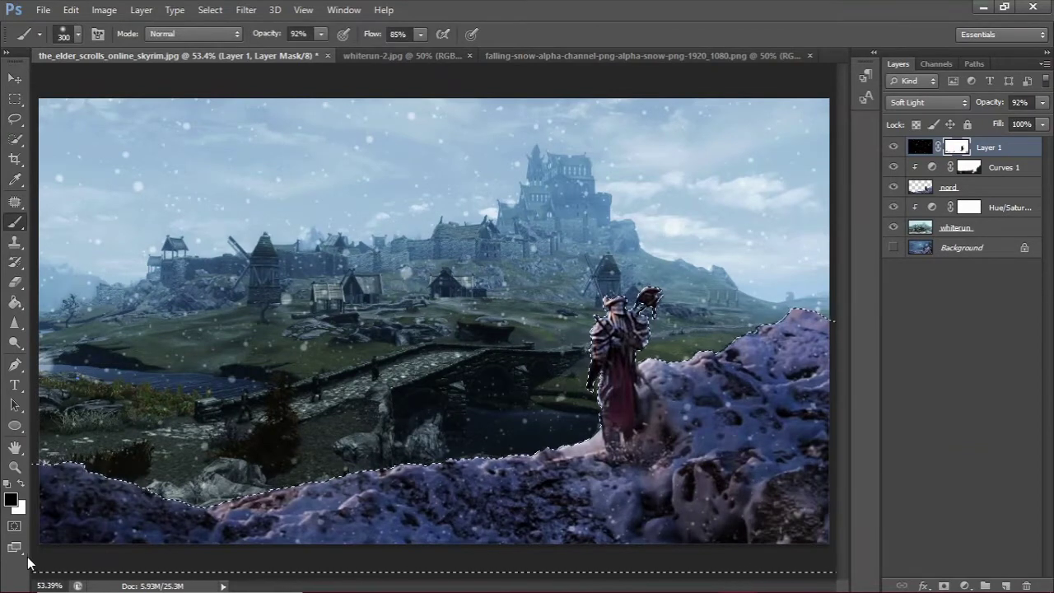
pyautogui.hotkey('ctrl', 'd')
pyautogui.press('v')
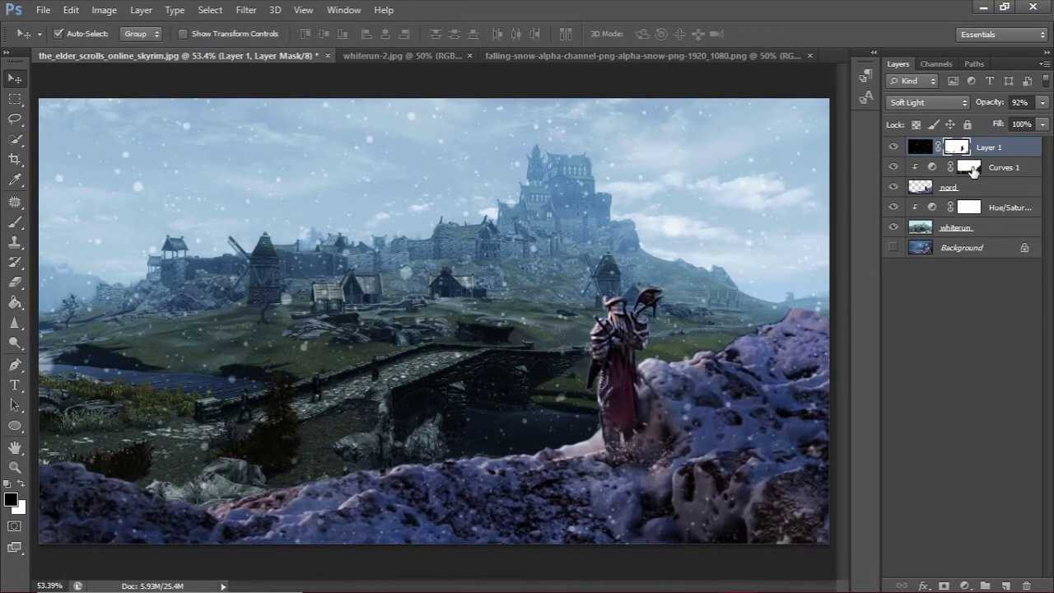
# Reduce the snow layer's fill to 79%
pyautogui.click(919, 146)
pyautogui.press('x')
pyautogui.moveTo(1044, 123); pyautogui.dragTo(1002, 141)
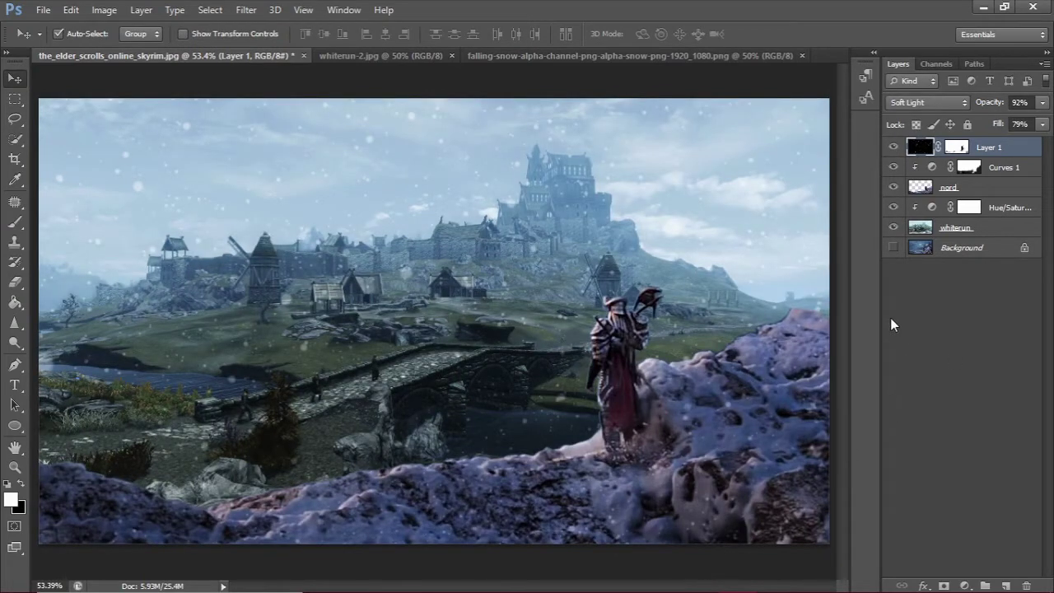
pyautogui.click(947, 228)
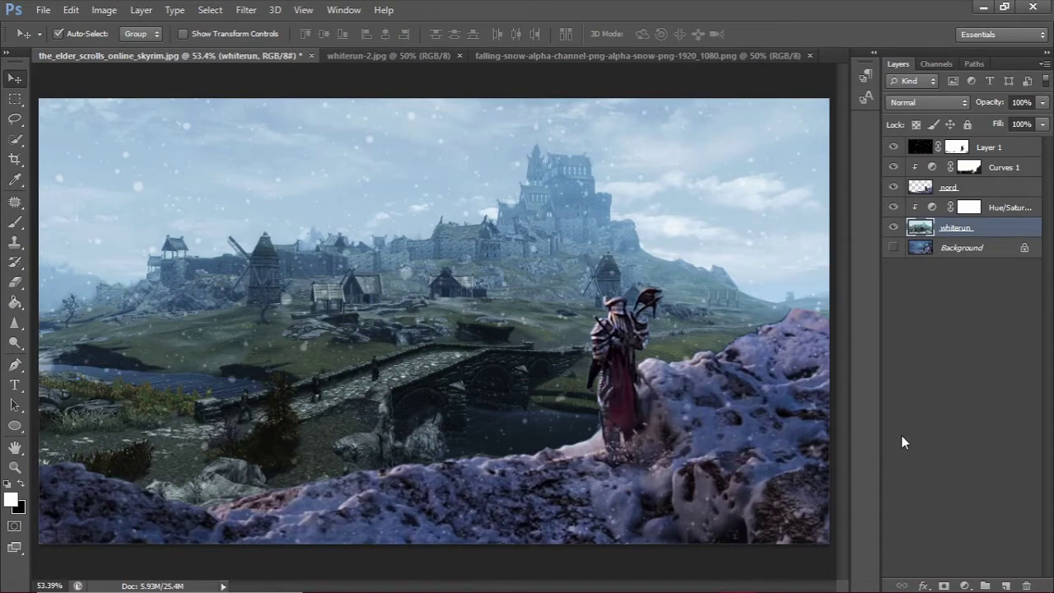
pyautogui.click(928, 154)
# Apply a 35°, 8-pixel Motion Blur to the snow layer
pyautogui.click(247, 10)
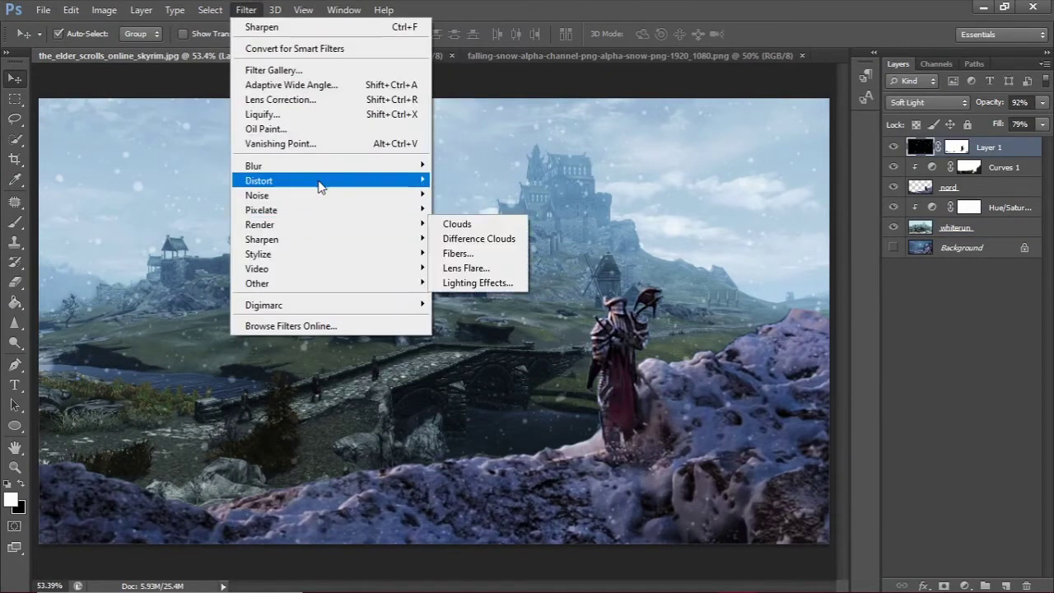
pyautogui.click(515, 304)
pyautogui.moveTo(820, 462)
pyautogui.mouseDown()
pyautogui.moveTo(832, 463)
pyautogui.moveTo(816, 463)
pyautogui.mouseUp()
pyautogui.click(1004, 241)
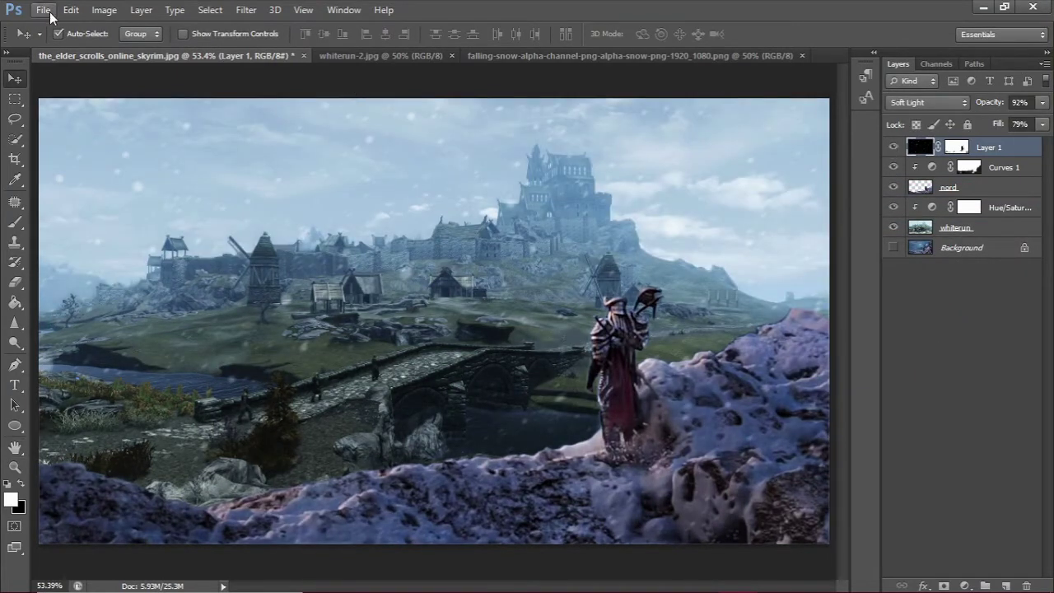
pyautogui.click(922, 189)
# Sharpen the warrior and rock with the Sharpen tool in Normal mode at 51%
pyautogui.click(15, 323)
pyautogui.click(191, 34)
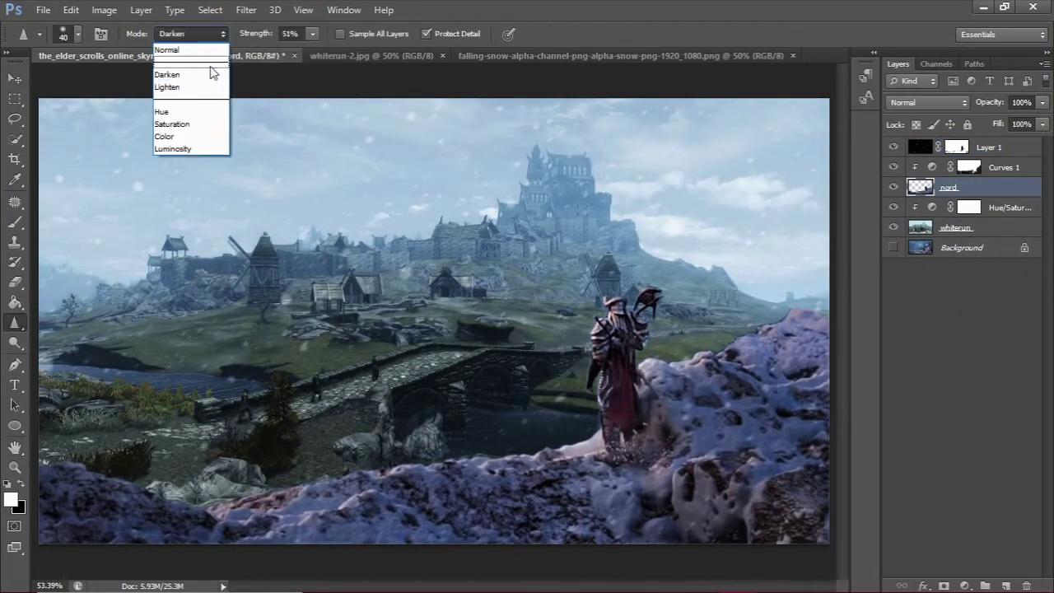
pyautogui.click(177, 47)
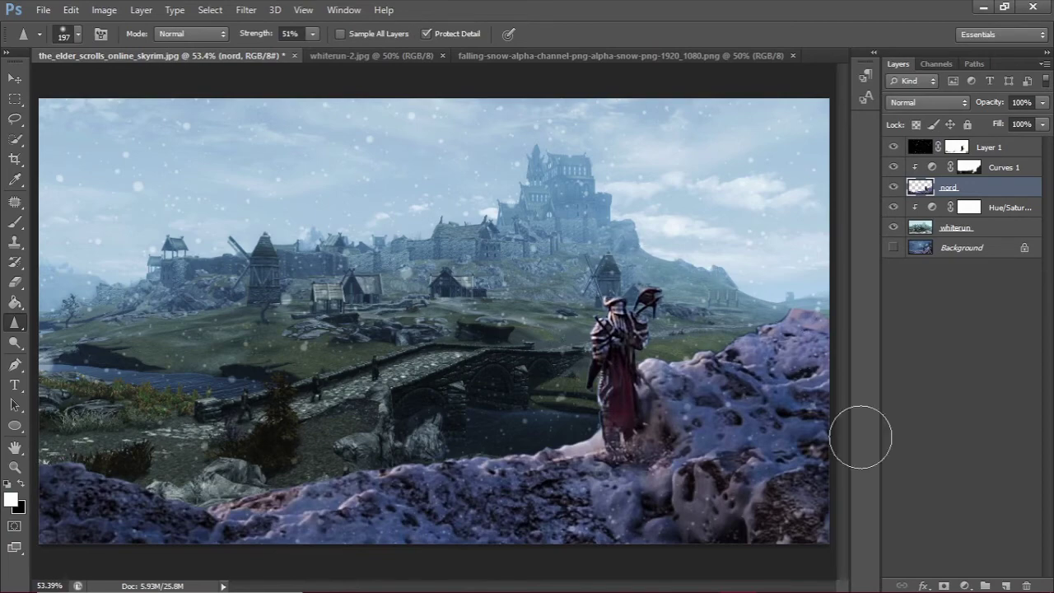
# Zoom into the rock and clone clean rock texture over the pinkish rock top
pyautogui.press('z')
pyautogui.moveTo(867, 355); pyautogui.dragTo(837, 290)
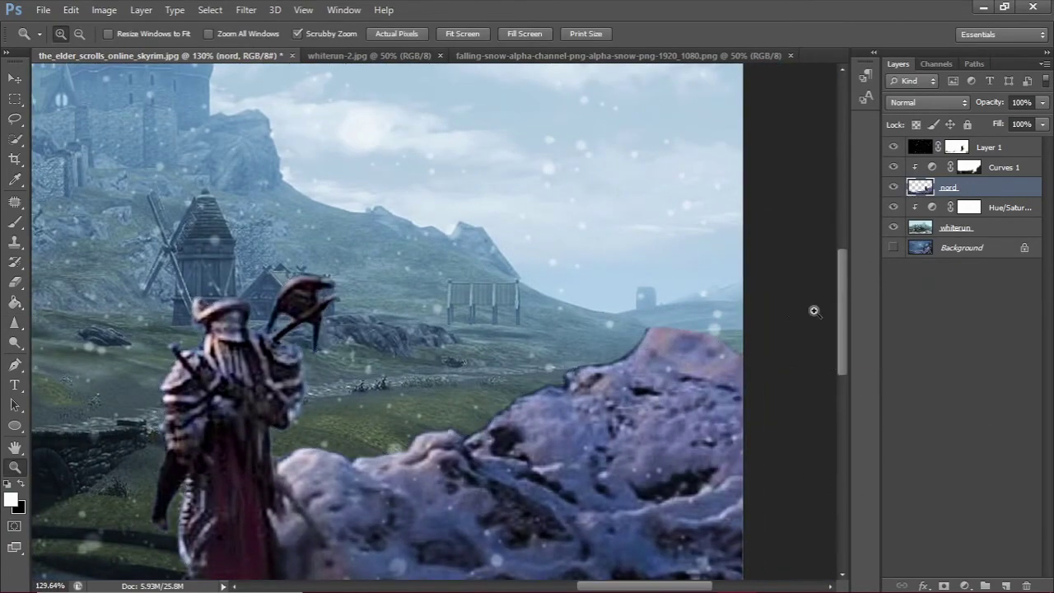
pyautogui.press('v')
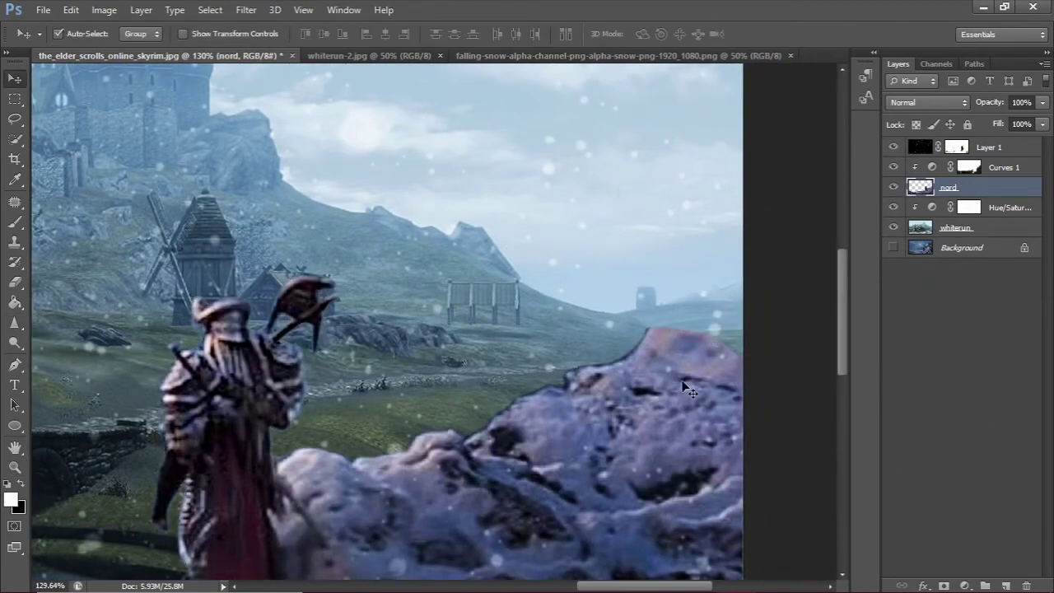
pyautogui.click(15, 202)
pyautogui.click(100, 213)
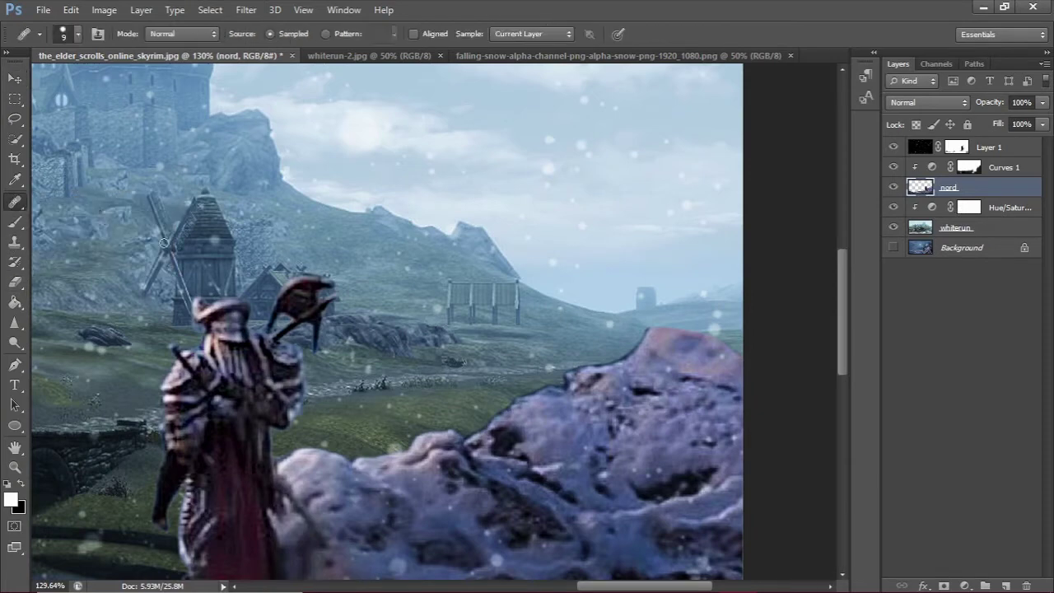
pyautogui.click(15, 241)
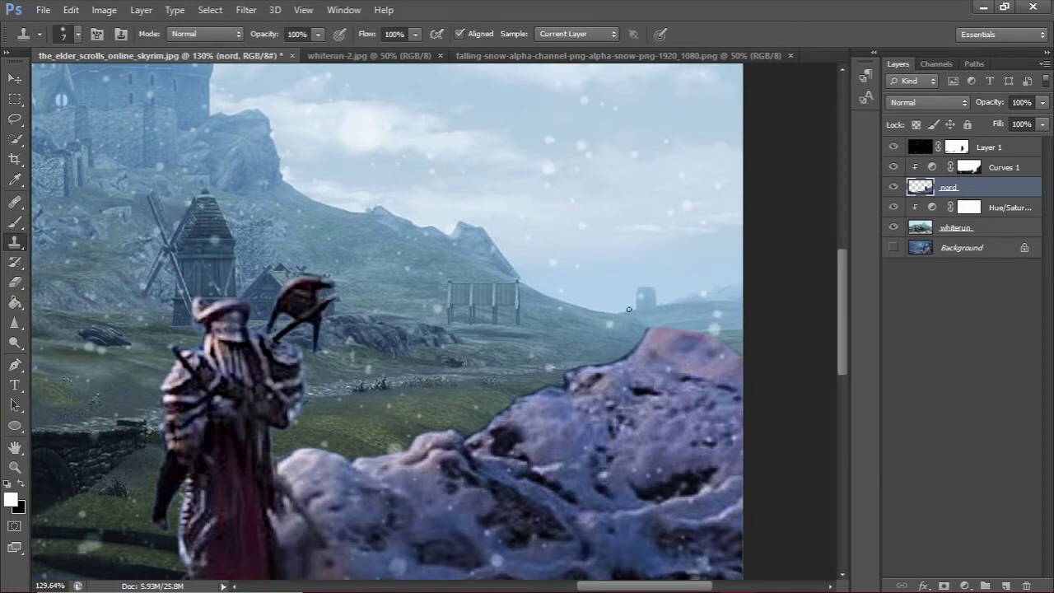
pyautogui.keyDown('alt'); pyautogui.click(649, 429); pyautogui.keyUp('alt')
pyautogui.moveTo(655, 346); pyautogui.dragTo(724, 338)
pyautogui.hotkey('ctrl', '0')
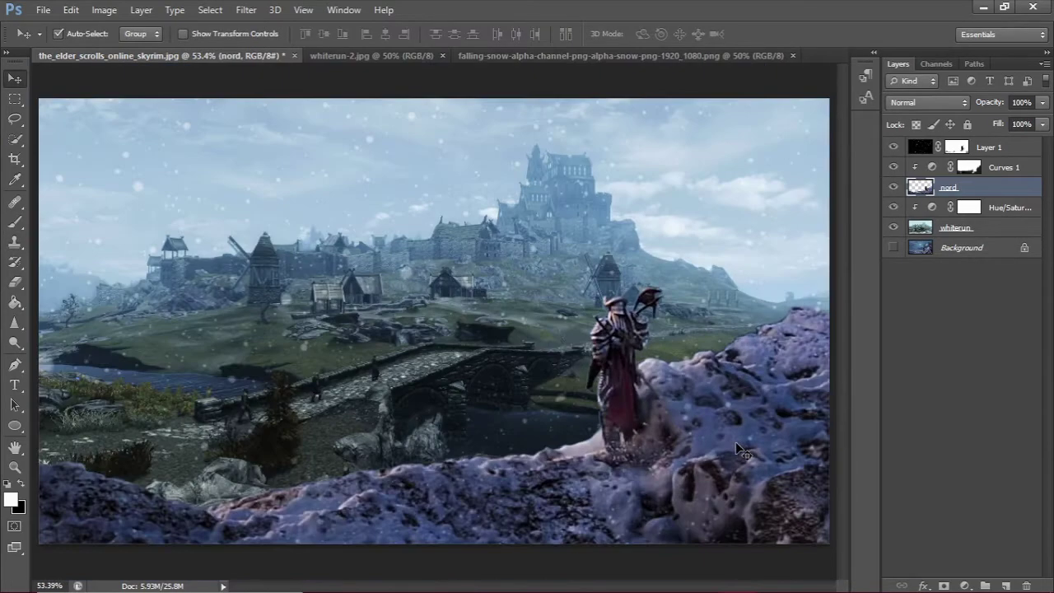
# Convert the nord layer into a smart object
pyautogui.click(894, 146)
pyautogui.click(893, 146)
pyautogui.click(920, 188)
pyautogui.click(1015, 153)
pyautogui.click(972, 188)
pyautogui.rightClick(974, 194)
pyautogui.click(746, 197)
pyautogui.rightClick(979, 188)
pyautogui.click(746, 193)
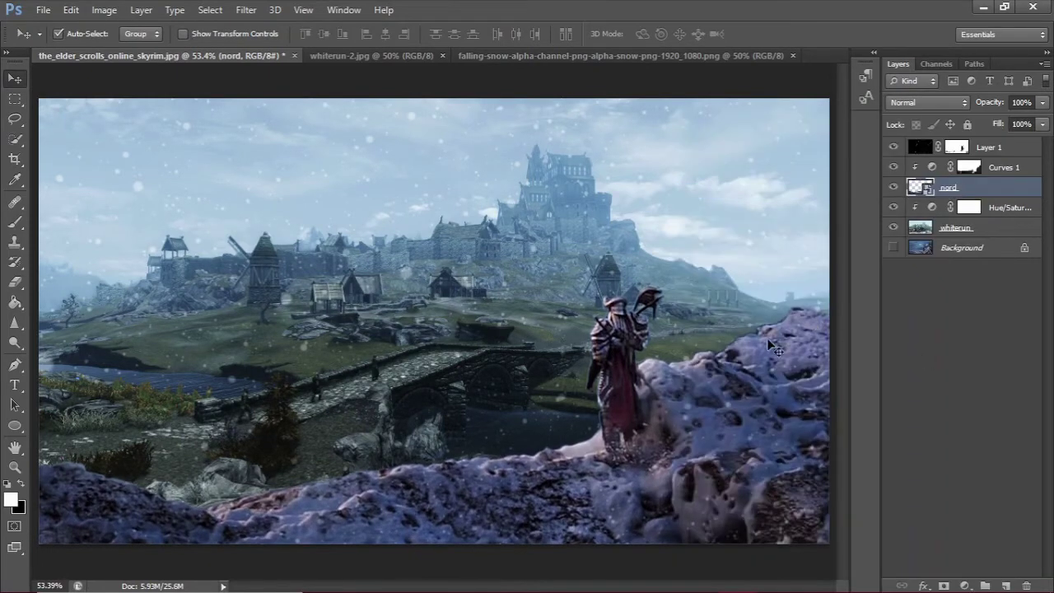
# Apply an Oil Paint filter to nord with Shine 0, tuning Stylization and Cleanliness
pyautogui.click(246, 10)
pyautogui.click(264, 130)
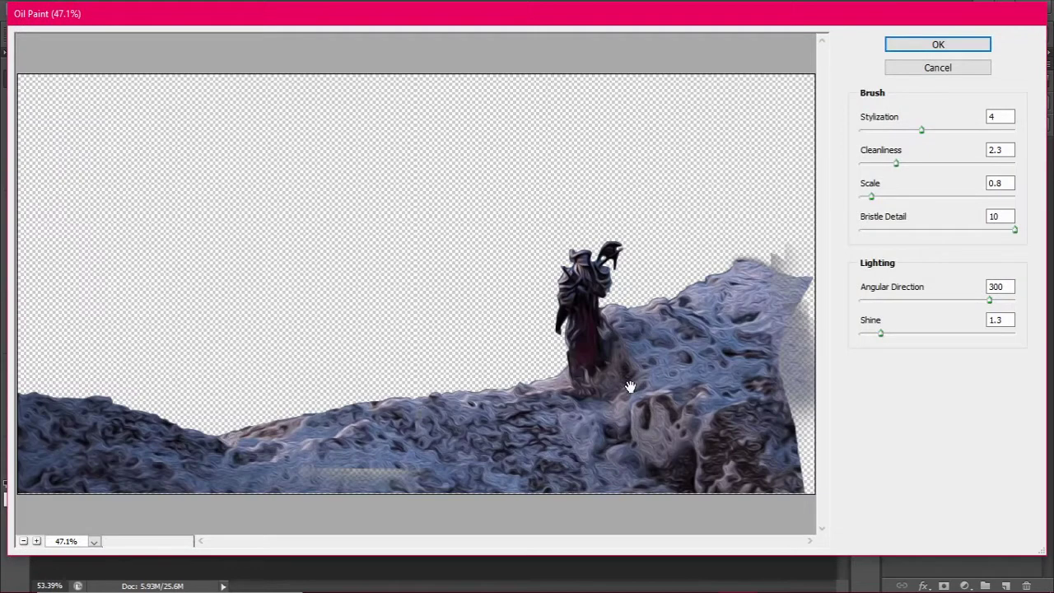
pyautogui.click(36, 541)
pyautogui.moveTo(881, 333); pyautogui.dragTo(860, 332)
pyautogui.moveTo(896, 163); pyautogui.dragTo(875, 163)
pyautogui.moveTo(922, 130)
pyautogui.mouseDown()
pyautogui.moveTo(860, 132)
pyautogui.moveTo(882, 130)
pyautogui.moveTo(875, 163)
pyautogui.moveTo(894, 163)
pyautogui.moveTo(875, 163)
pyautogui.moveTo(895, 197)
pyautogui.mouseUp()
pyautogui.click(24, 541)
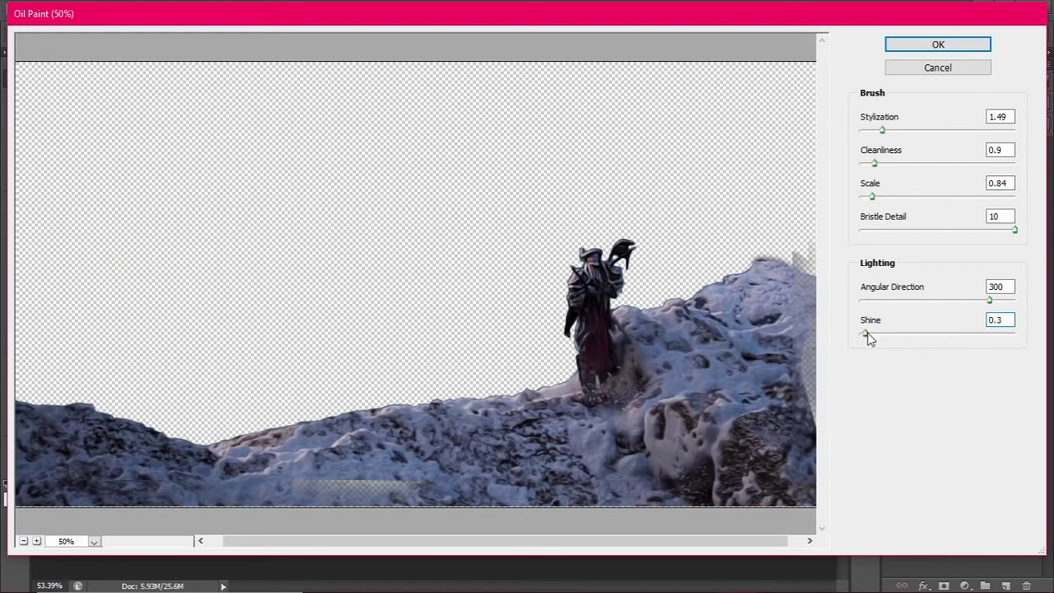
pyautogui.moveTo(881, 129); pyautogui.dragTo(901, 130)
pyautogui.press('Return')
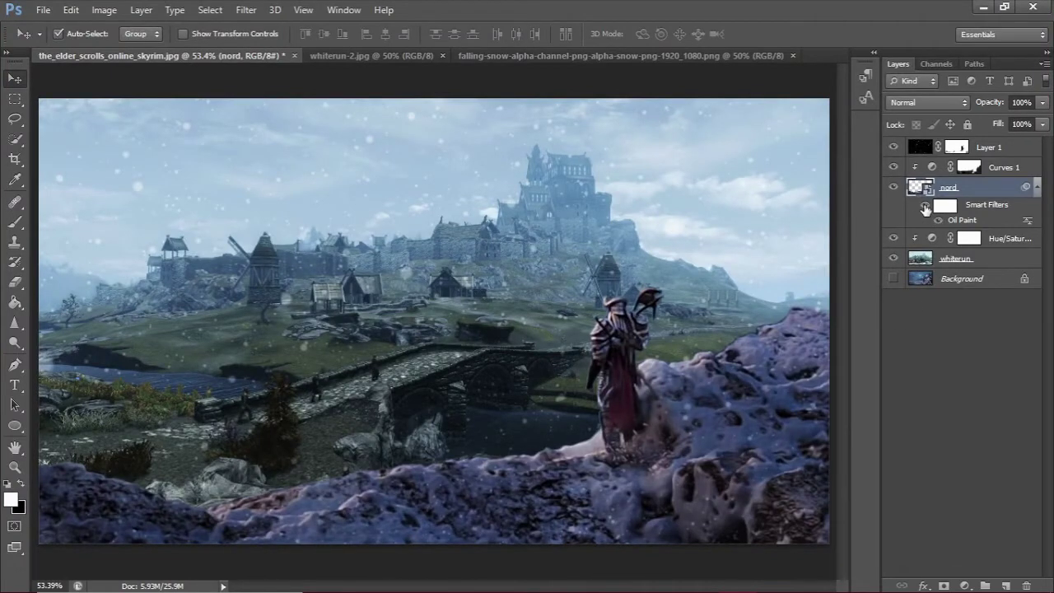
# Sharpen nord and add a Hue/Saturation adjustment: Hue +3, Saturation -2, Lightness +7
pyautogui.click(246, 9)
pyautogui.click(469, 238)
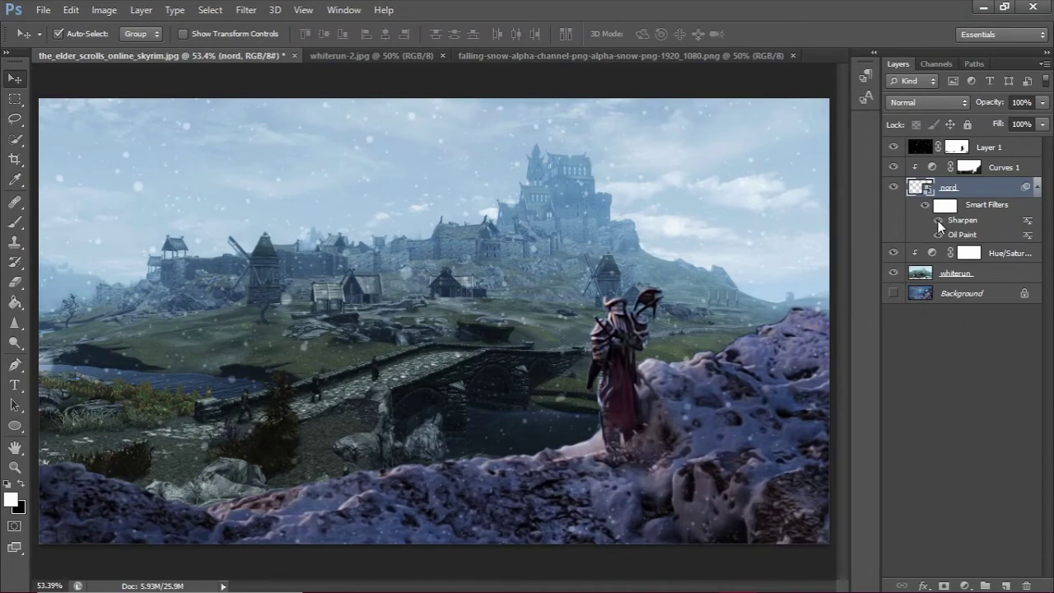
pyautogui.click(965, 585)
pyautogui.click(940, 403)
pyautogui.moveTo(881, 419)
pyautogui.mouseDown()
pyautogui.moveTo(857, 388)
pyautogui.moveTo(877, 388)
pyautogui.moveTo(910, 356)
pyautogui.mouseUp()
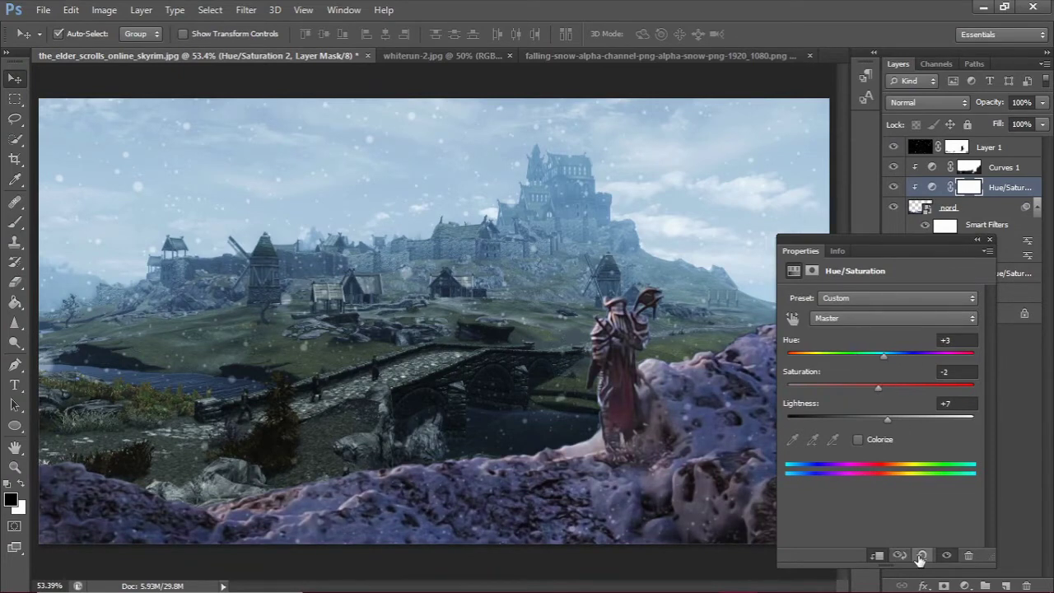
# Close Properties and toggle the warrior's Hue/Saturation adjustment off and on to compare
pyautogui.moveTo(891, 419); pyautogui.dragTo(888, 420)
pyautogui.click(989, 238)
pyautogui.click(893, 188)
pyautogui.click(893, 188)
pyautogui.press('b')
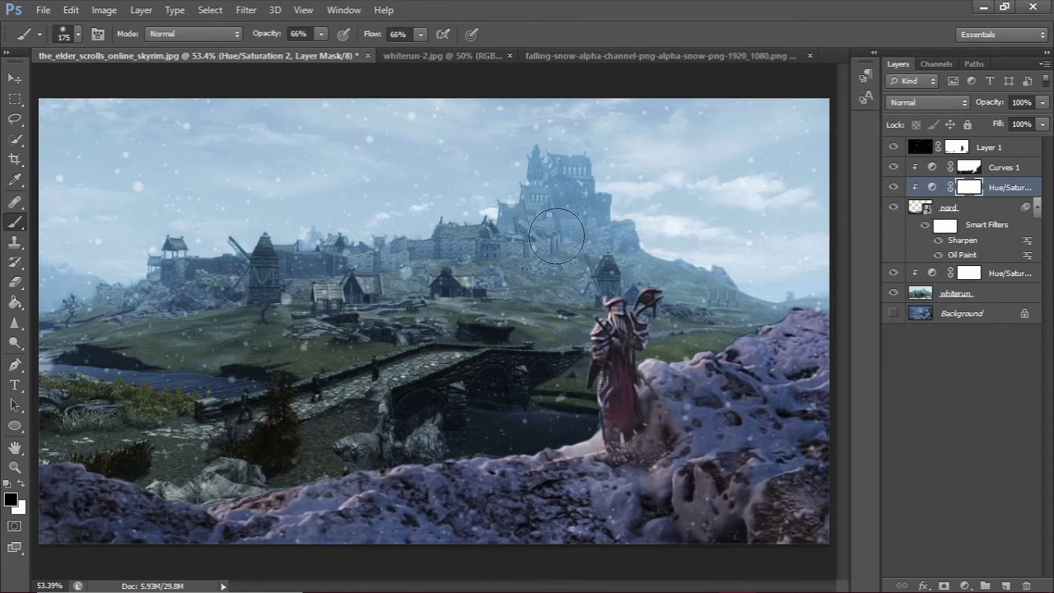
pyautogui.scroll(1, 557, 235)
pyautogui.scroll(1, 556, 236)
pyautogui.press('[')
pyautogui.press('[')
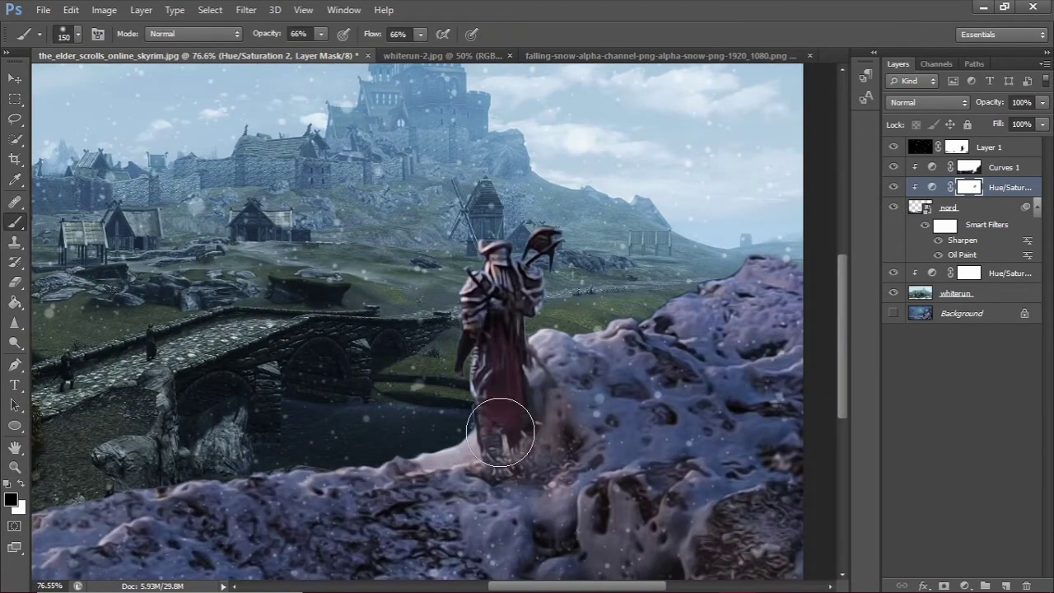
pyautogui.hotkey('ctrl', '0')
pyautogui.press('v')
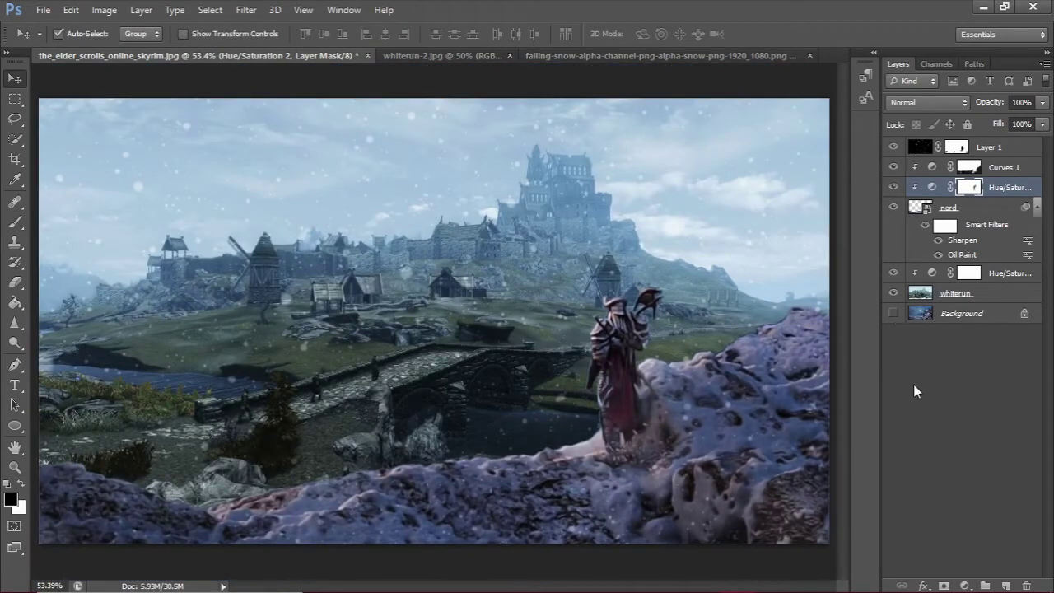
pyautogui.click(969, 295)
# Preview Oil Paint on the whiterun layer, testing lower Stylization and Cleanliness strengths
pyautogui.click(246, 10)
pyautogui.click(391, 138)
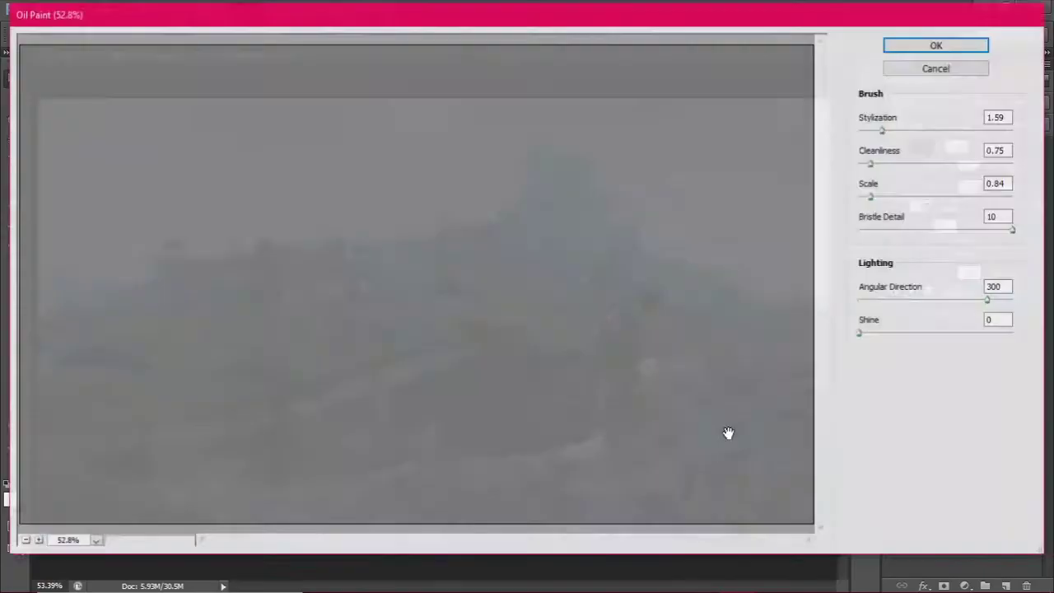
pyautogui.click(37, 541)
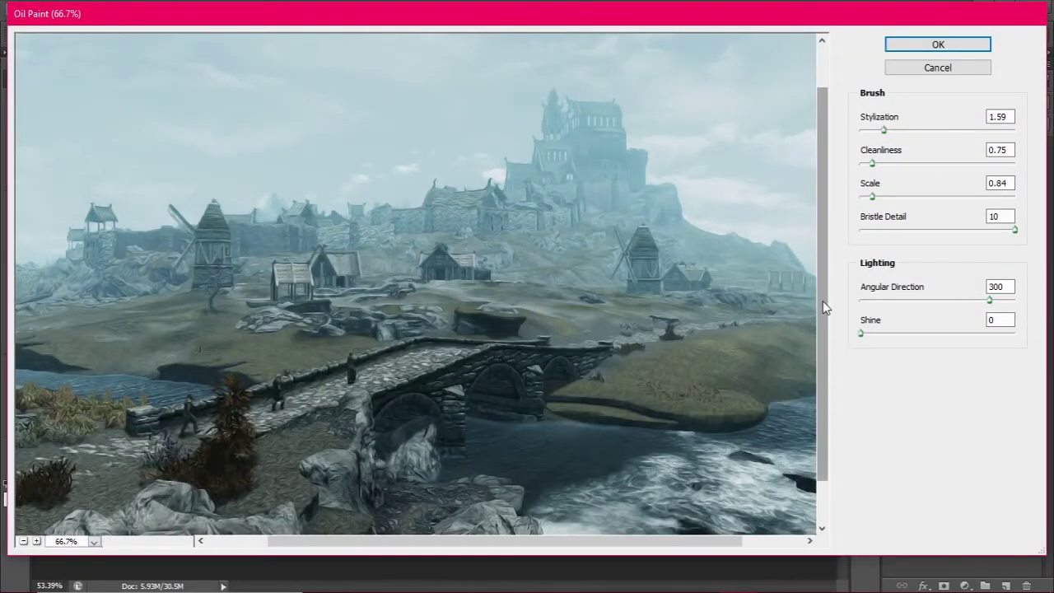
pyautogui.moveTo(822, 302); pyautogui.dragTo(823, 280)
pyautogui.moveTo(885, 132)
pyautogui.mouseDown()
pyautogui.moveTo(847, 135)
pyautogui.moveTo(887, 137)
pyautogui.mouseUp()
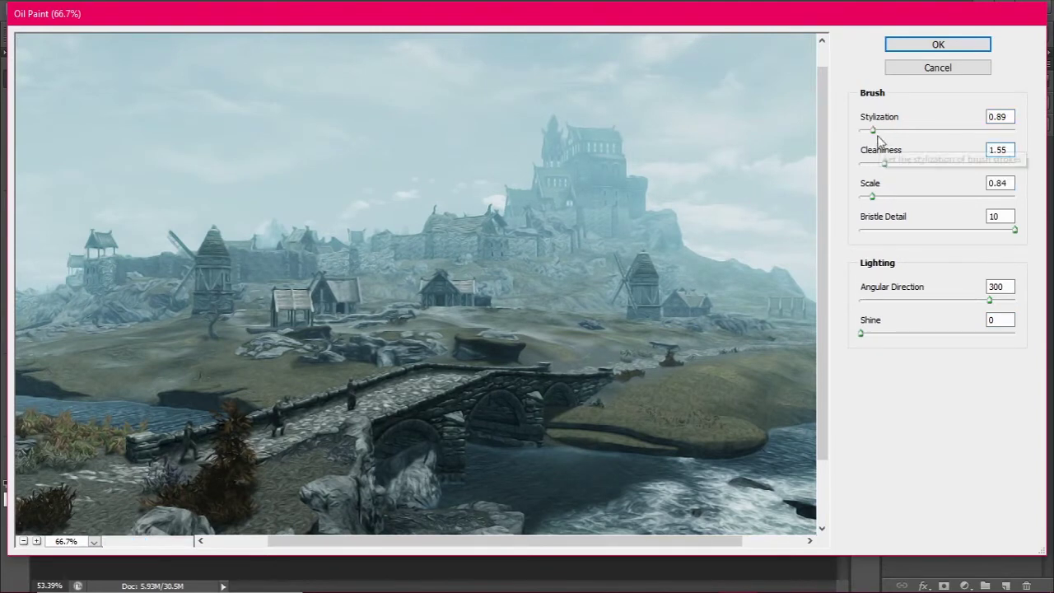
pyautogui.moveTo(881, 137)
pyautogui.mouseDown()
pyautogui.moveTo(870, 133)
pyautogui.moveTo(876, 166)
pyautogui.moveTo(878, 132)
pyautogui.moveTo(866, 164)
pyautogui.mouseUp()
pyautogui.click(948, 70)
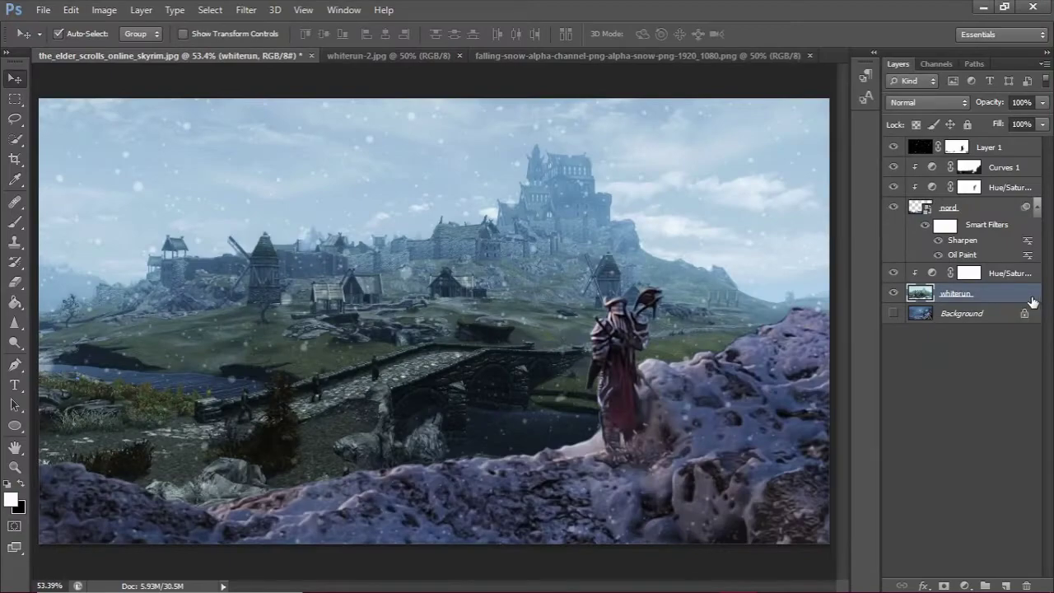
# Apply Oil Paint at Stylization 1.24, Cleanliness 1.05, and toggle its visibility to compare
pyautogui.click(246, 10)
pyautogui.press('Escape')
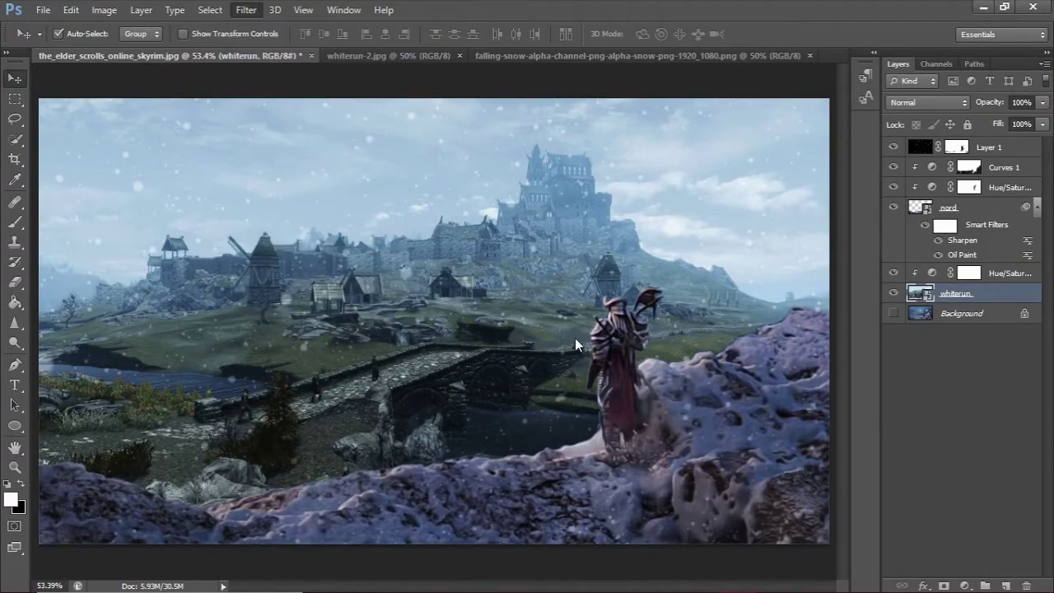
pyautogui.hotkey('ctrl', 'alt', 'f')
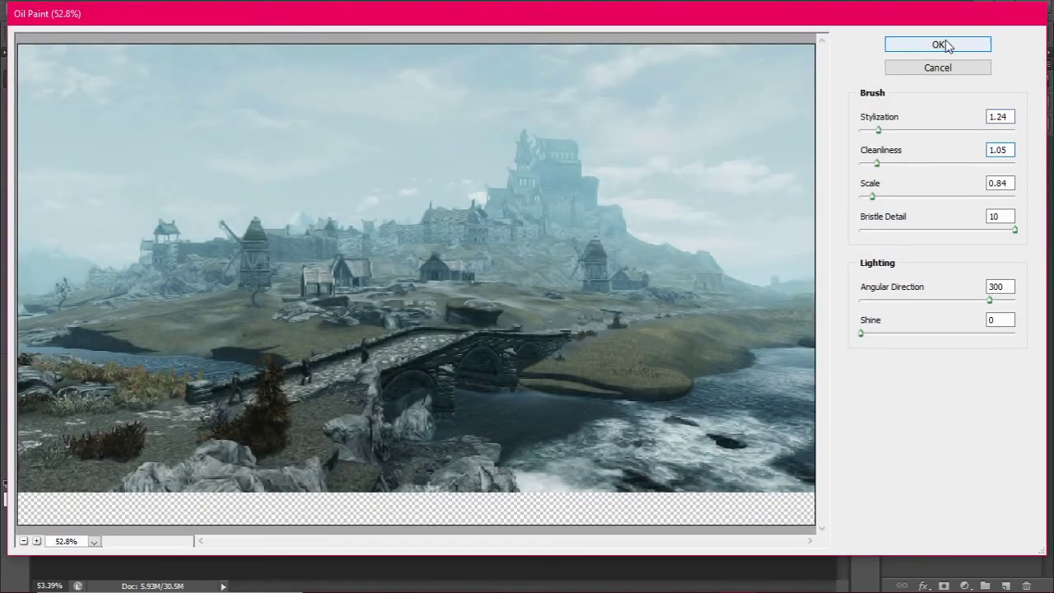
pyautogui.click(944, 41)
pyautogui.click(939, 326)
pyautogui.click(938, 326)
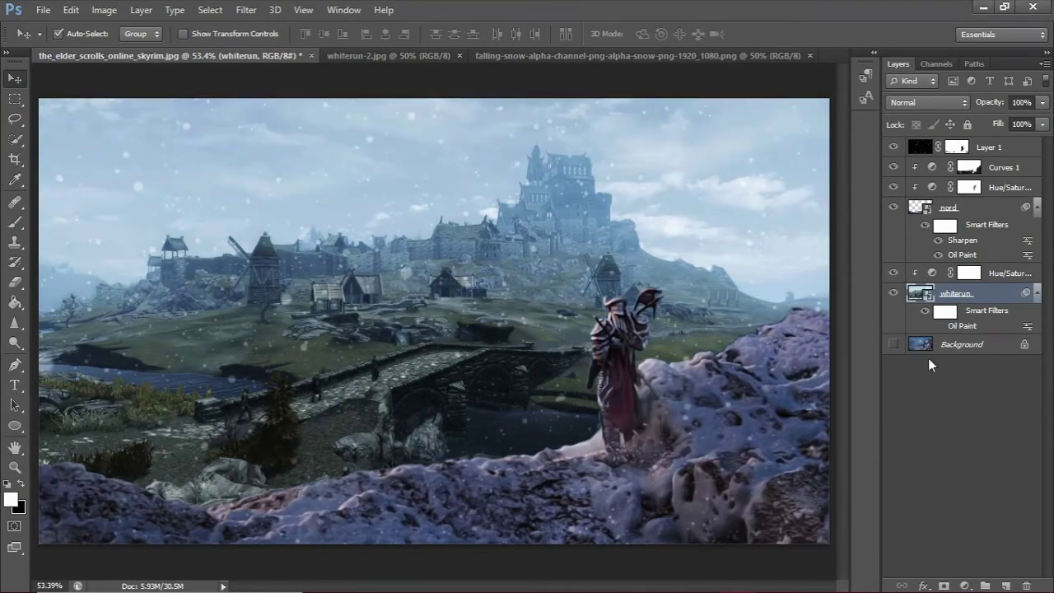
pyautogui.doubleClick(1027, 326)
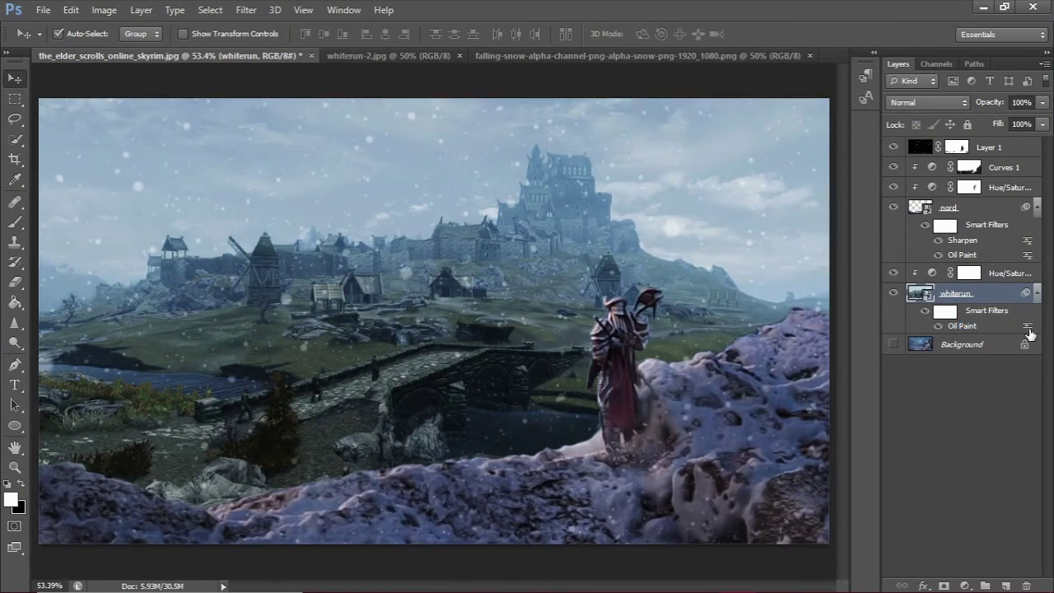
# Lower the landscape Oil Paint filter's blending opacity to 45%
pyautogui.click(717, 206)
pyautogui.moveTo(723, 226); pyautogui.dragTo(679, 226)
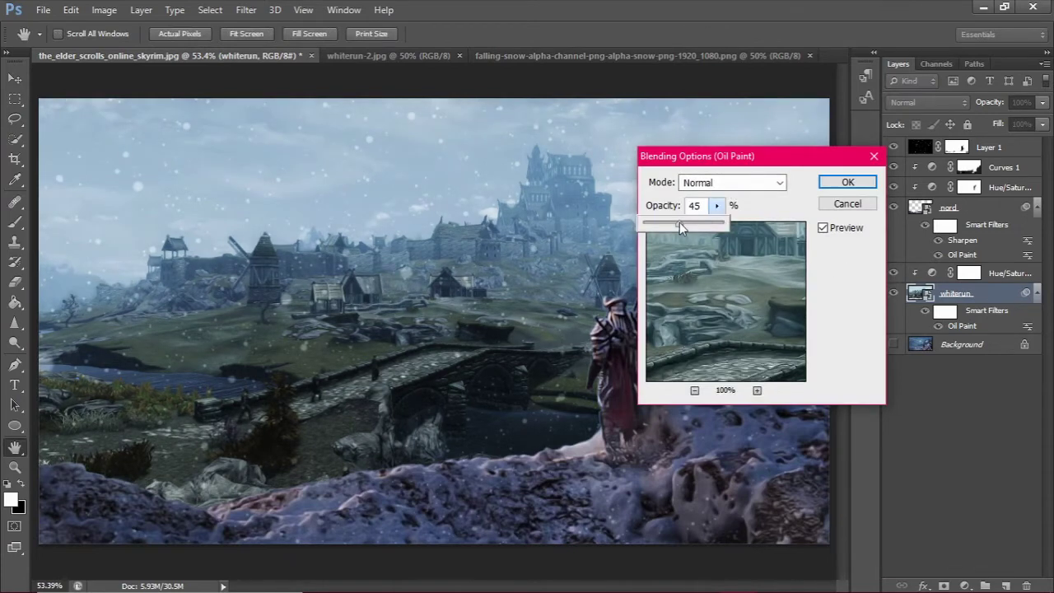
pyautogui.click(847, 182)
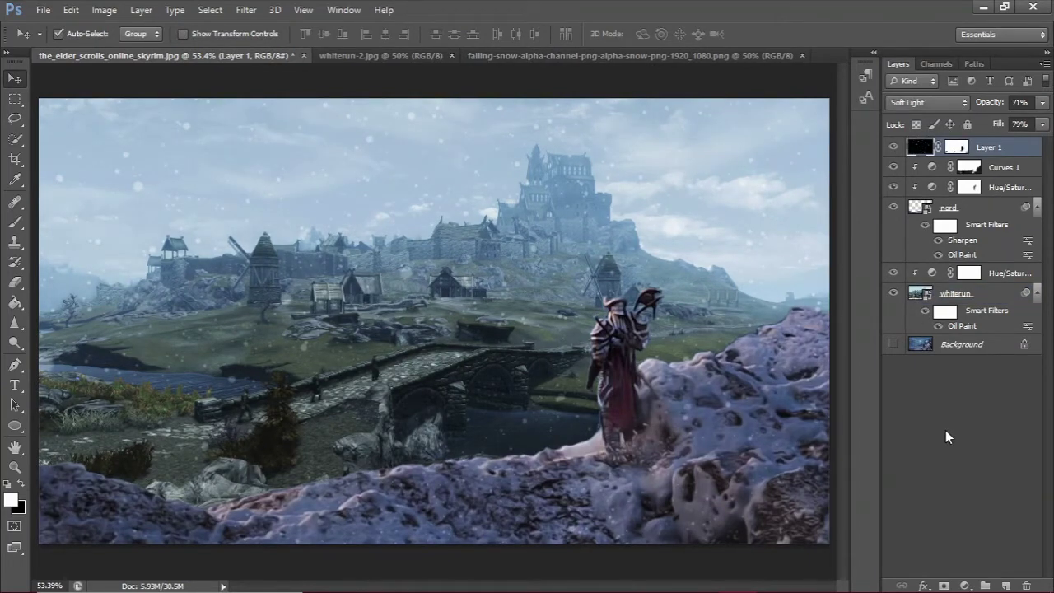
pyautogui.hotkey('ctrl', 't')
pyautogui.click(541, 245)
pyautogui.hotkey('ctrl', '-')
pyautogui.hotkey('ctrl', '-')
pyautogui.moveTo(710, 476); pyautogui.dragTo(781, 500)
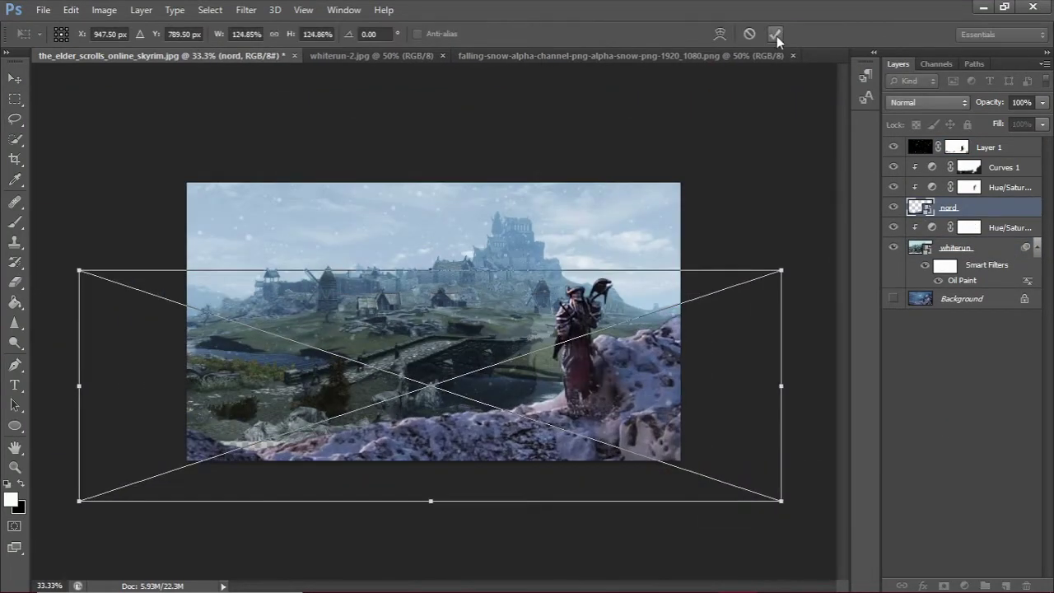
pyautogui.click(776, 40)
pyautogui.click(976, 293)
pyautogui.hotkey('ctrl', 't')
pyautogui.click(536, 244)
pyautogui.moveTo(682, 449)
pyautogui.mouseDown()
pyautogui.moveTo(659, 428)
pyautogui.moveTo(616, 459)
pyautogui.mouseUp()
pyautogui.click(775, 34)
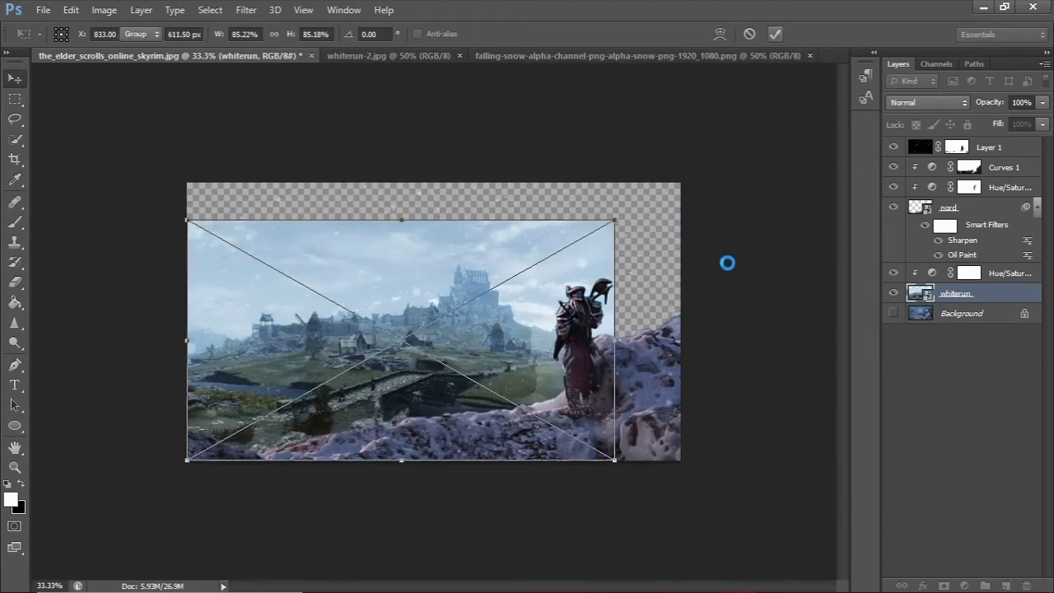
pyautogui.scroll(3, 726, 284)
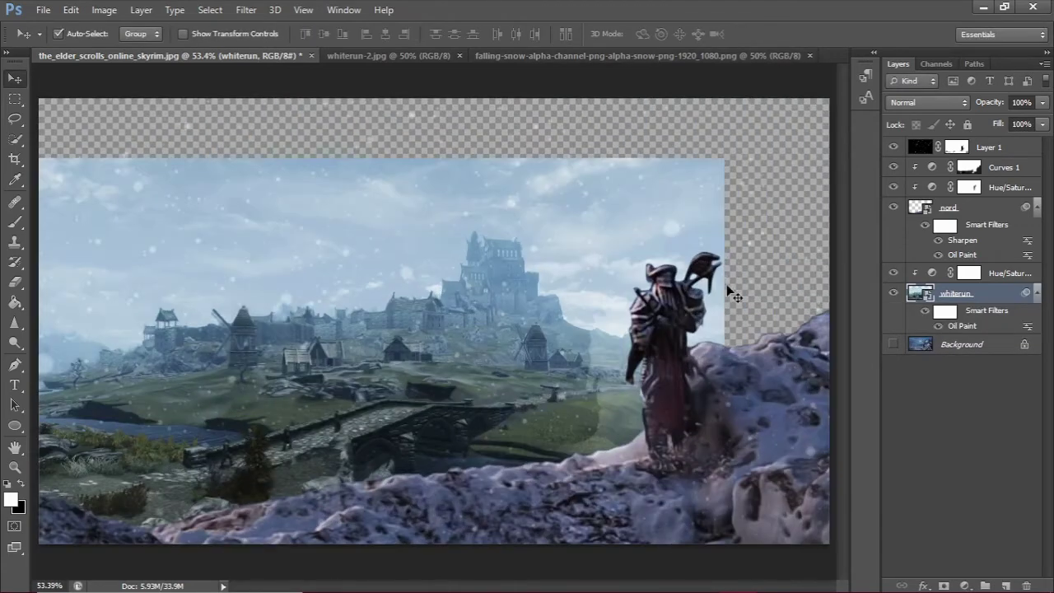
pyautogui.rightClick(15, 202)
pyautogui.click(74, 223)
pyautogui.moveTo(78, 242); pyautogui.dragTo(487, 221)
pyautogui.moveTo(667, 108); pyautogui.dragTo(45, 243)
pyautogui.click(265, 33)
pyautogui.moveTo(578, 232); pyautogui.dragTo(536, 252)
pyautogui.press('Return')
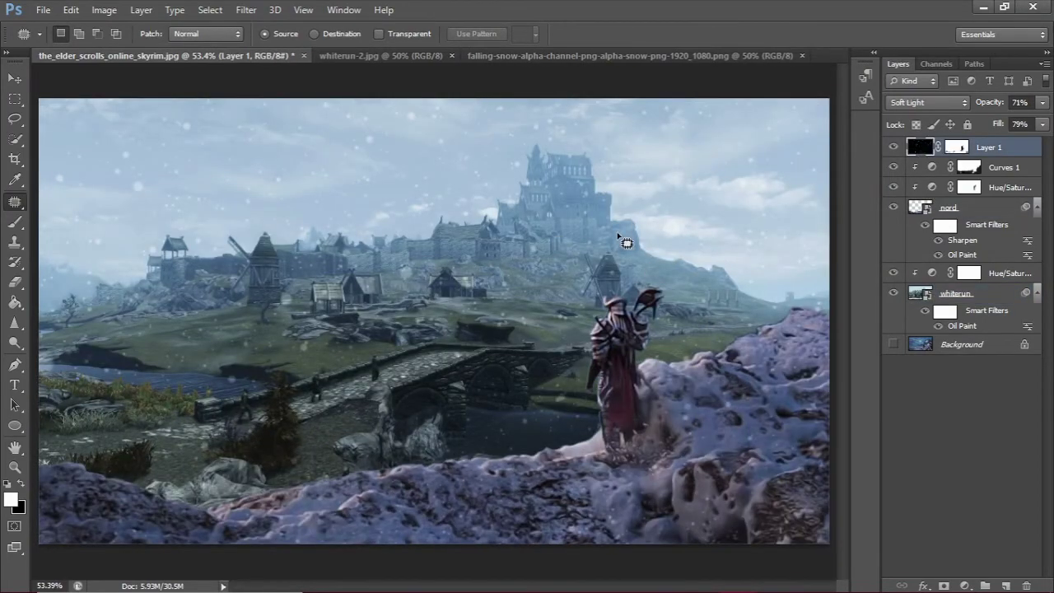
pyautogui.press('v')
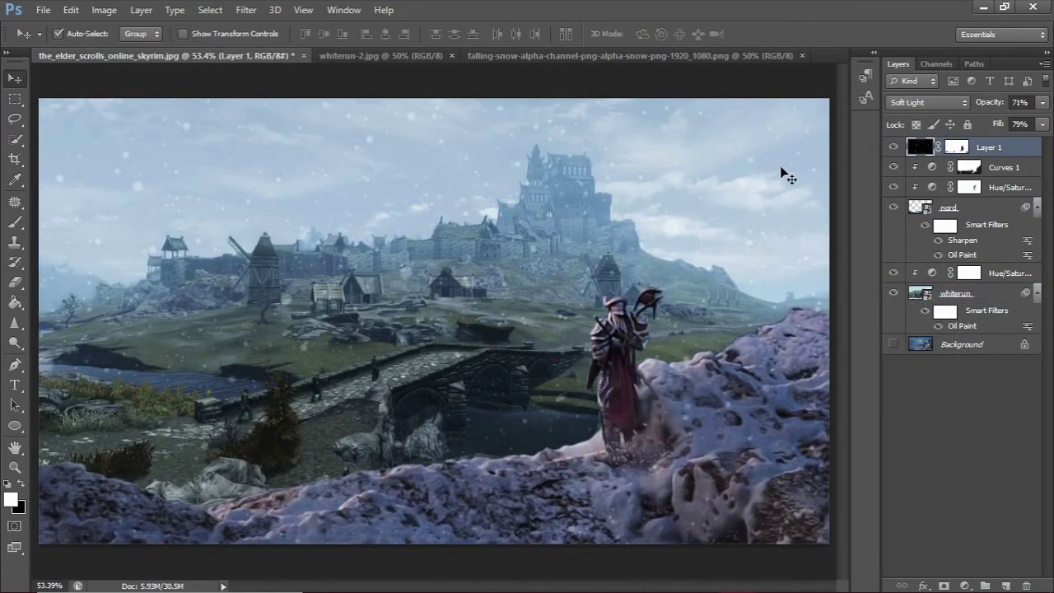
pyautogui.click(894, 147)
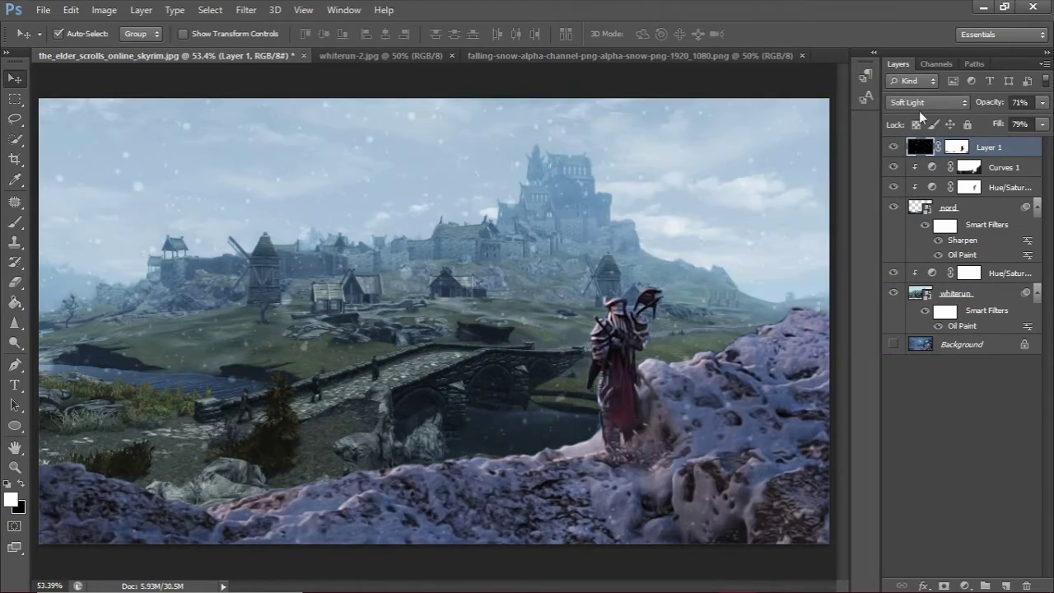
pyautogui.click(920, 102)
pyautogui.click(932, 260)
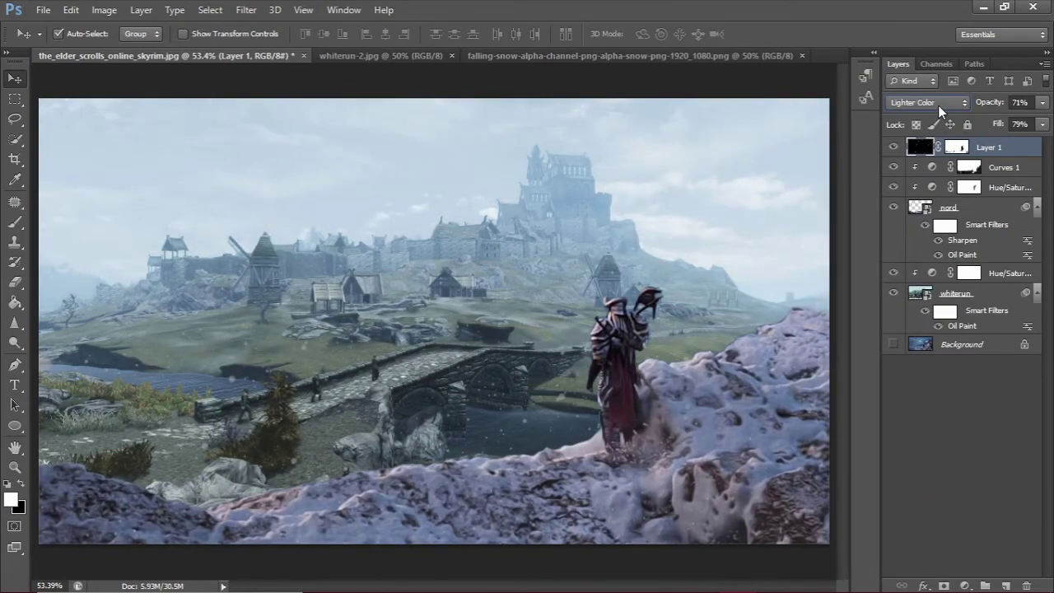
pyautogui.scroll(-3, 938, 105)
pyautogui.scroll(2, 937, 106)
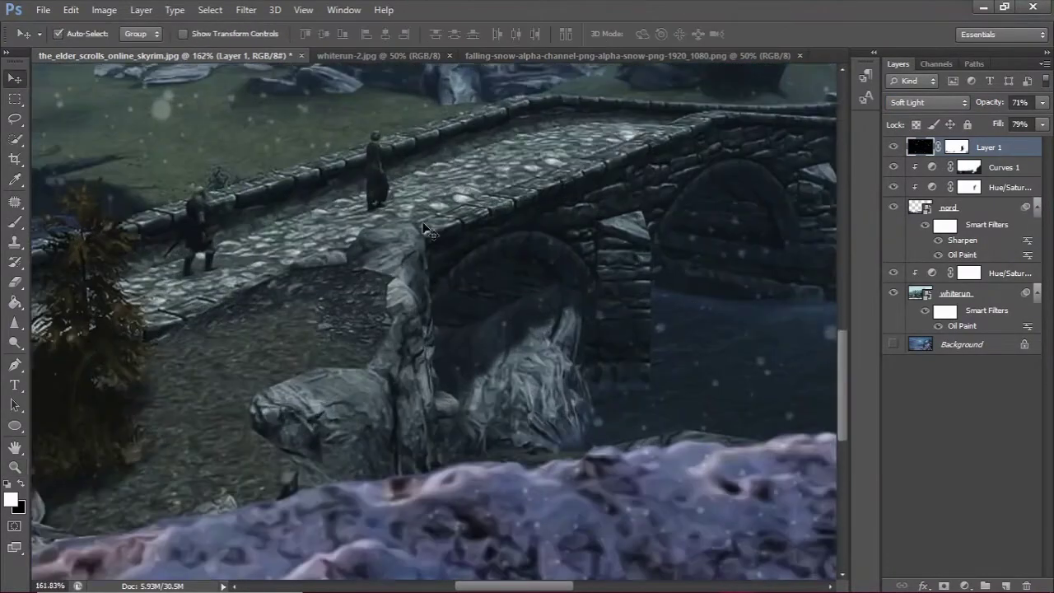
pyautogui.moveTo(568, 362)
pyautogui.mouseDown()
pyautogui.moveTo(521, 293)
pyautogui.moveTo(406, 357)
pyautogui.moveTo(98, 401)
pyautogui.mouseUp()
pyautogui.click(407, 357)
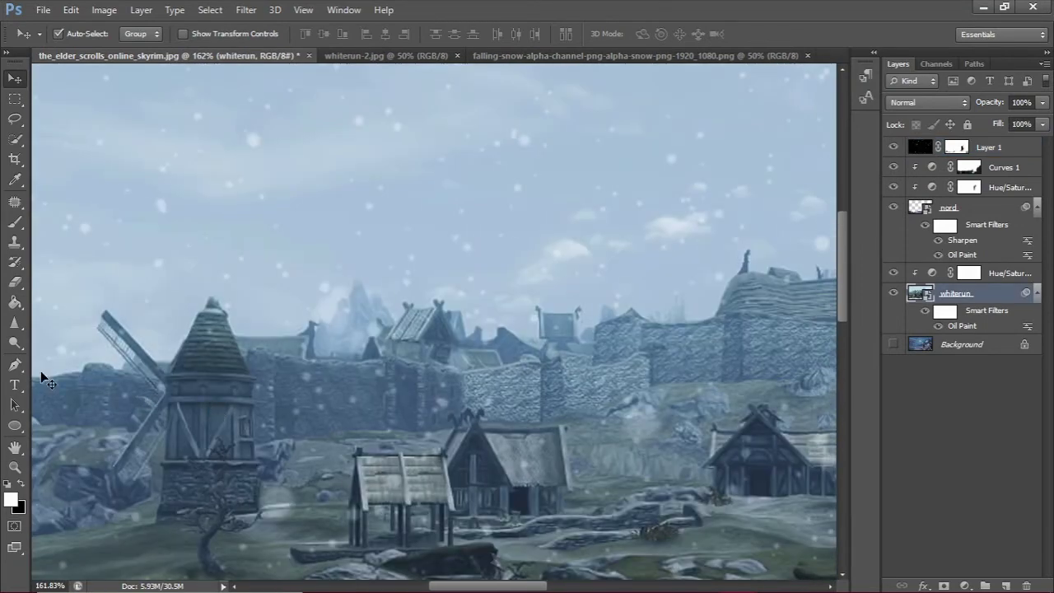
# Apply a plain Sharpen smart filter to the whiterun landscape and fit the image on screen
pyautogui.click(21, 325)
pyautogui.click(246, 10)
pyautogui.moveTo(262, 239)
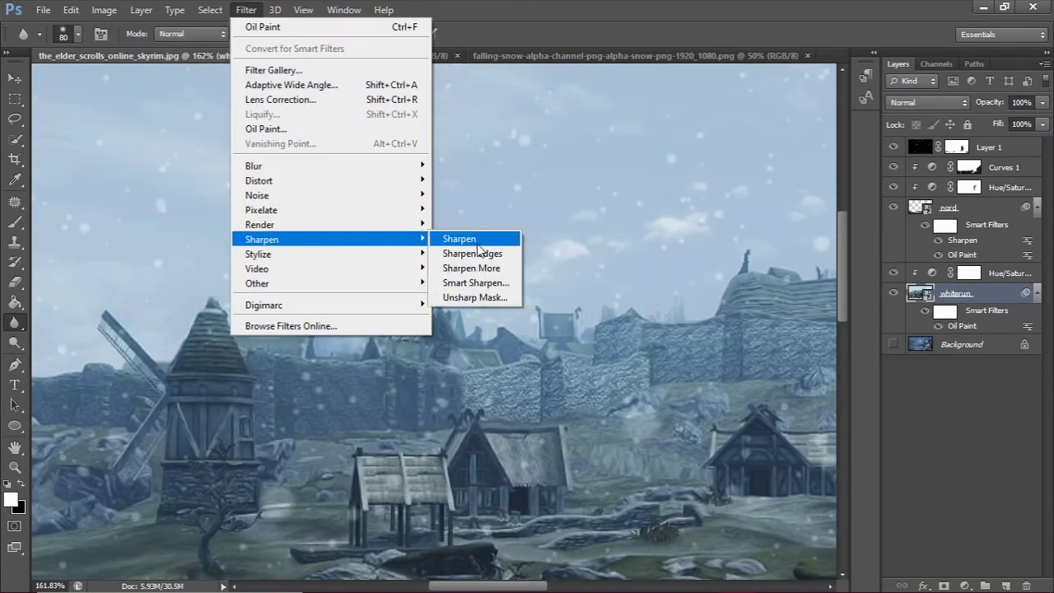
pyautogui.click(477, 241)
pyautogui.hotkey('ctrl', '0')
pyautogui.press('v')
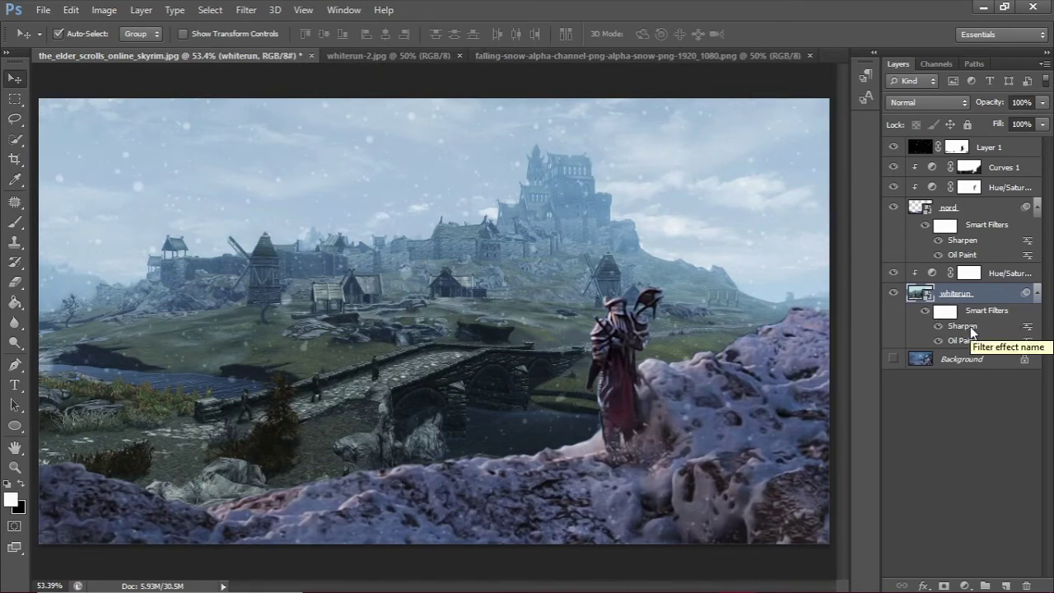
# Fade the Sharpen filter's blending opacity to 41%
pyautogui.doubleClick(1026, 326)
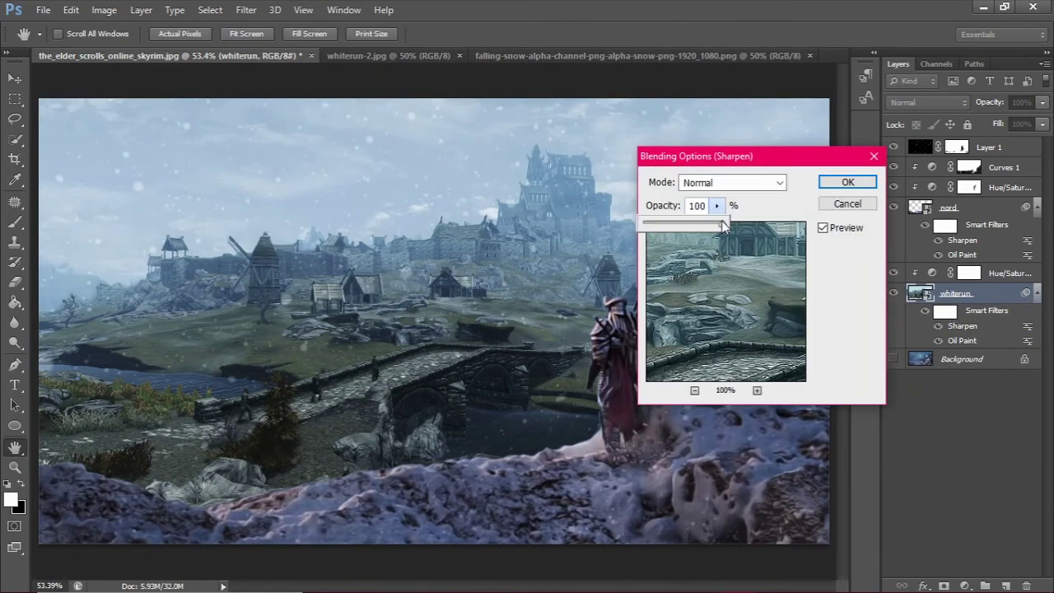
pyautogui.click(716, 205)
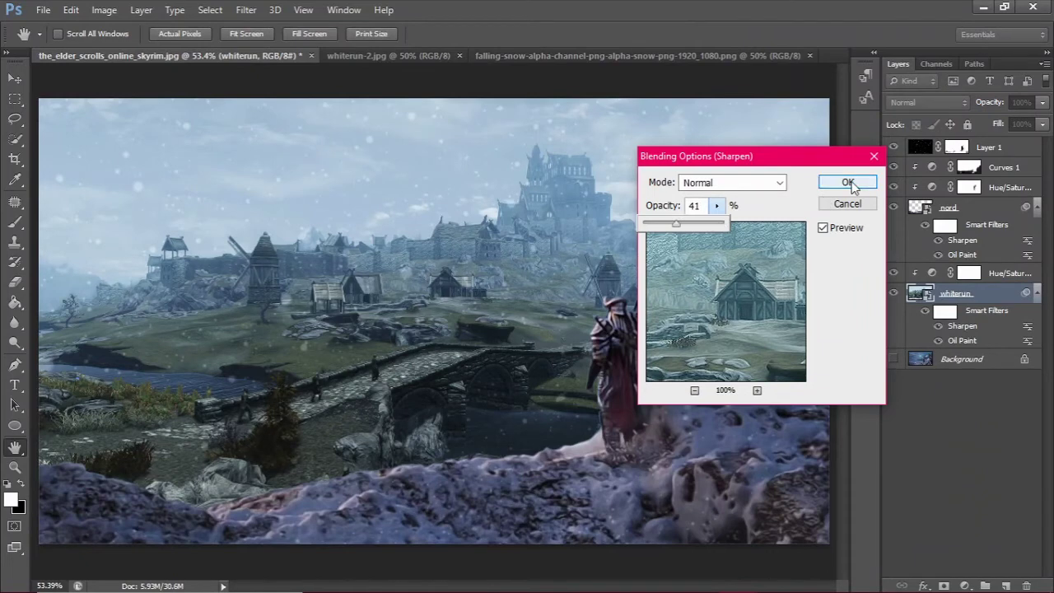
pyautogui.press('Return')
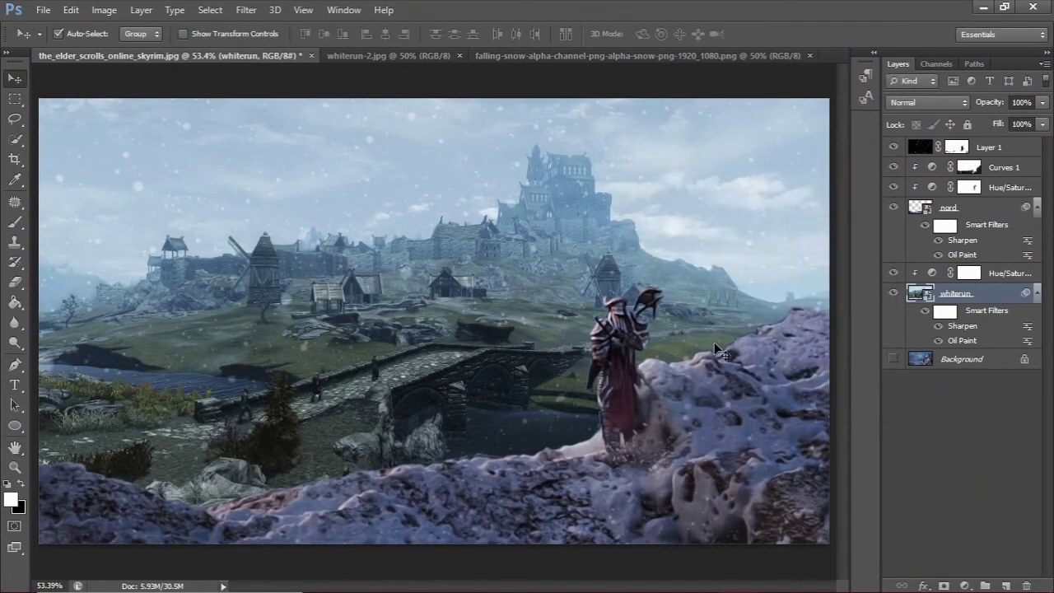
pyautogui.click(909, 144)
pyautogui.click(991, 206)
pyautogui.click(965, 585)
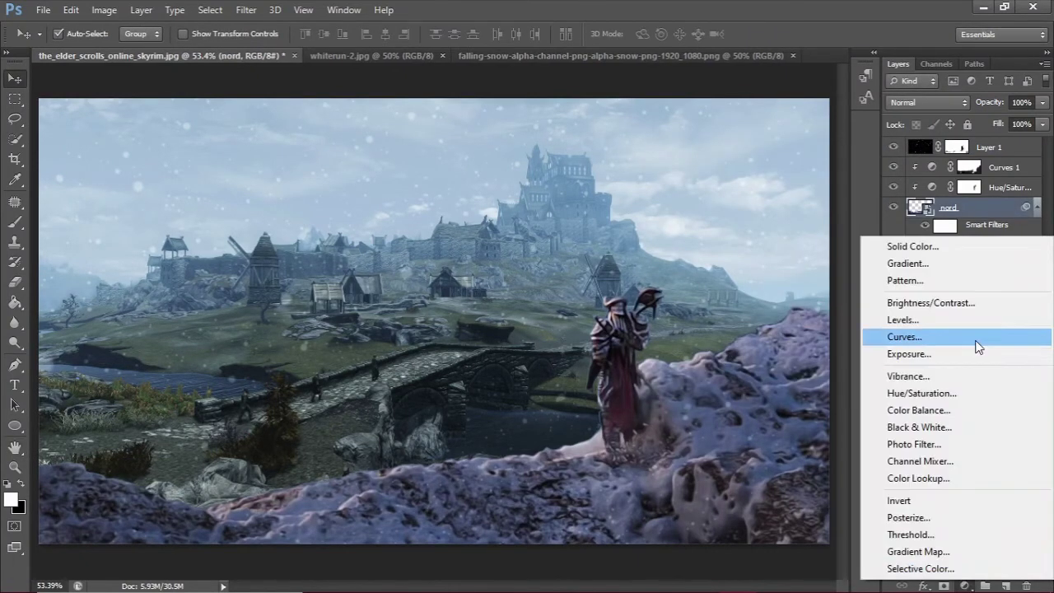
# Add a Color Lookup above the warrior, stepping through 3DLUT presets to HorrorBlue.3DL
pyautogui.click(897, 480)
pyautogui.click(950, 297)
pyautogui.click(889, 47)
pyautogui.click(939, 297)
pyautogui.click(894, 82)
pyautogui.press('Down')
pyautogui.press('Down')
pyautogui.press('Down')
pyautogui.press('Down')
pyautogui.press('Down')
pyautogui.press('Down')
pyautogui.press('Down')
pyautogui.press('Down')
pyautogui.press('Down')
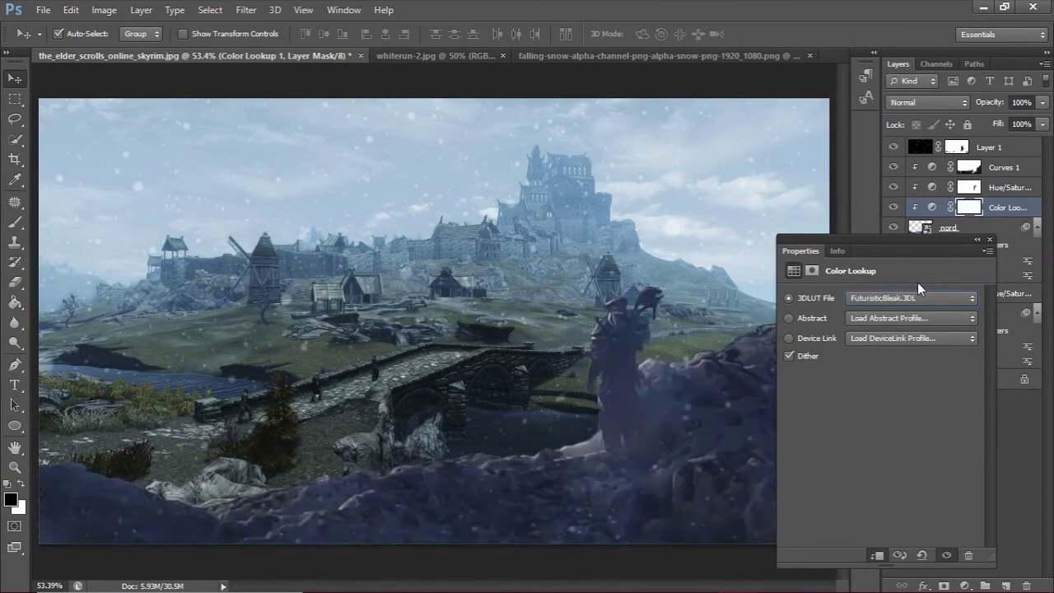
pyautogui.press('Down')
pyautogui.press('Down')
pyautogui.press('Down')
pyautogui.press('Down')
pyautogui.press('Down')
pyautogui.press('Down')
pyautogui.press('Down')
pyautogui.press('Up')
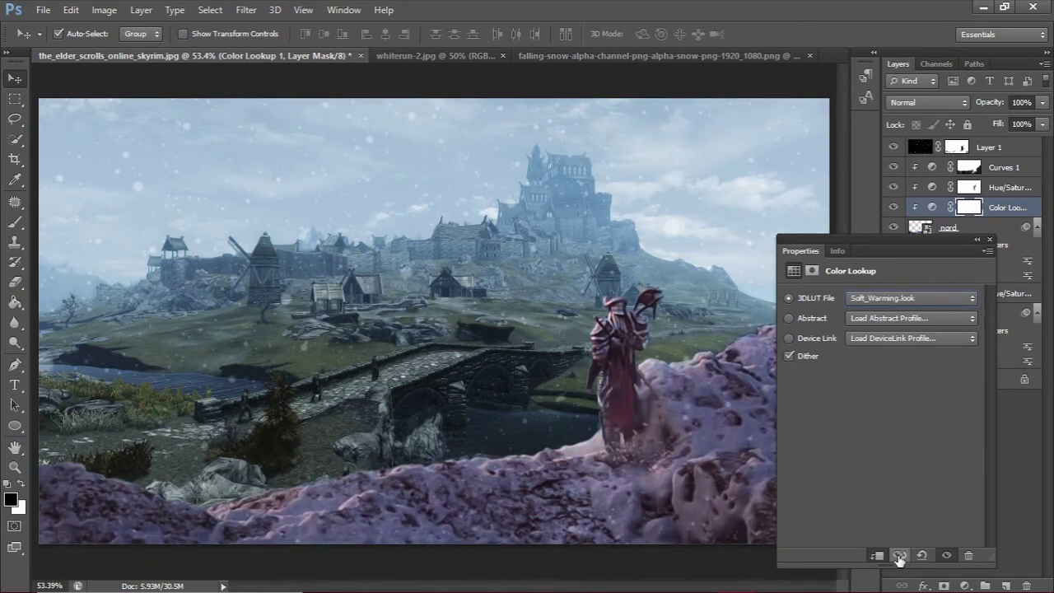
pyautogui.press('Up')
pyautogui.press('Up')
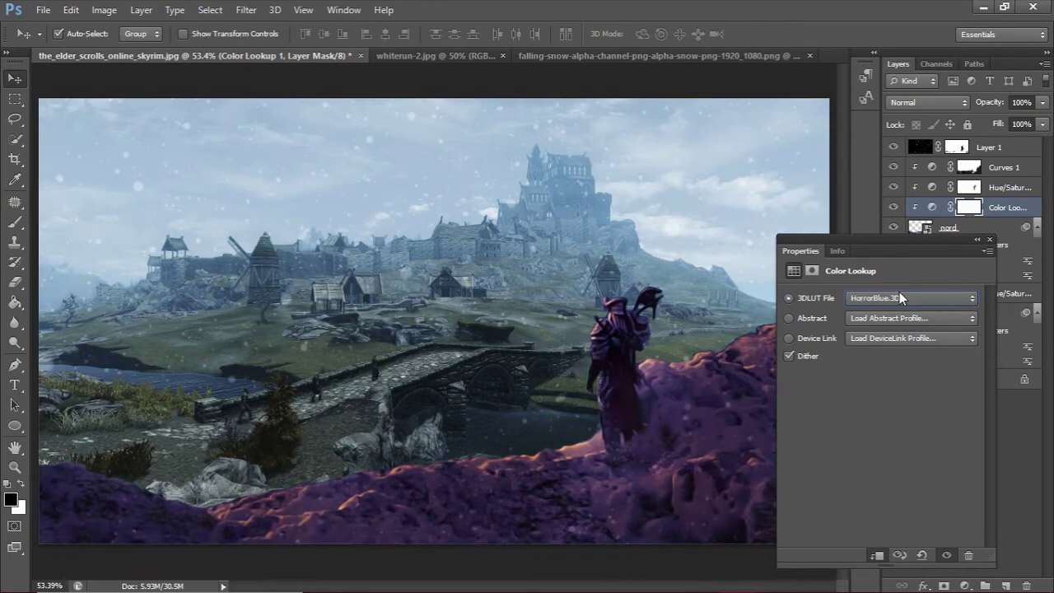
pyautogui.press('Up')
pyautogui.click(899, 555)
# Set the HorrorBlue grade's layer opacity to 53% and toggle it to compare
pyautogui.click(989, 240)
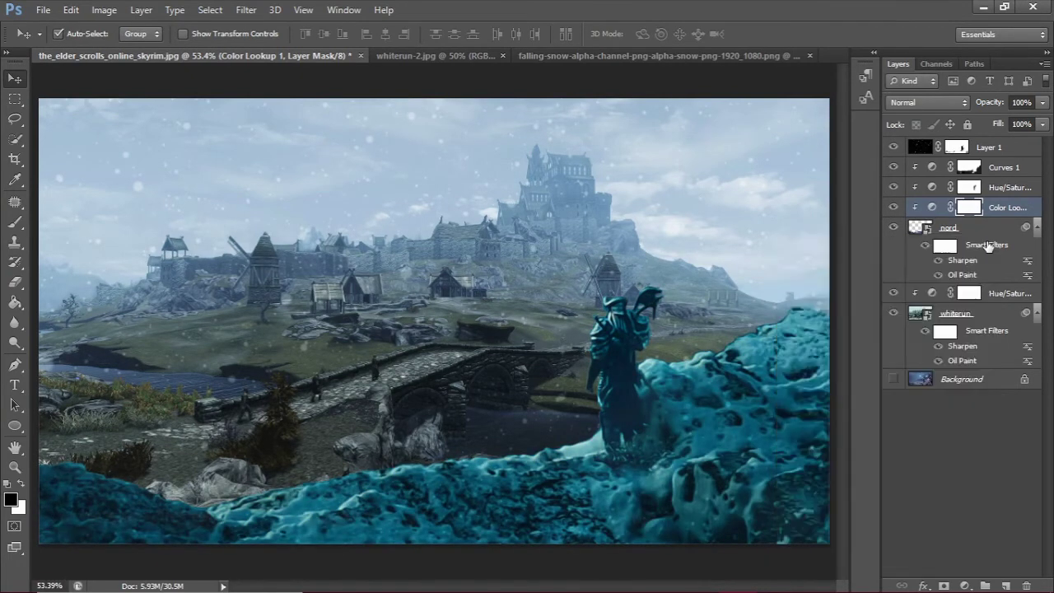
pyautogui.moveTo(1028, 125); pyautogui.dragTo(1006, 122)
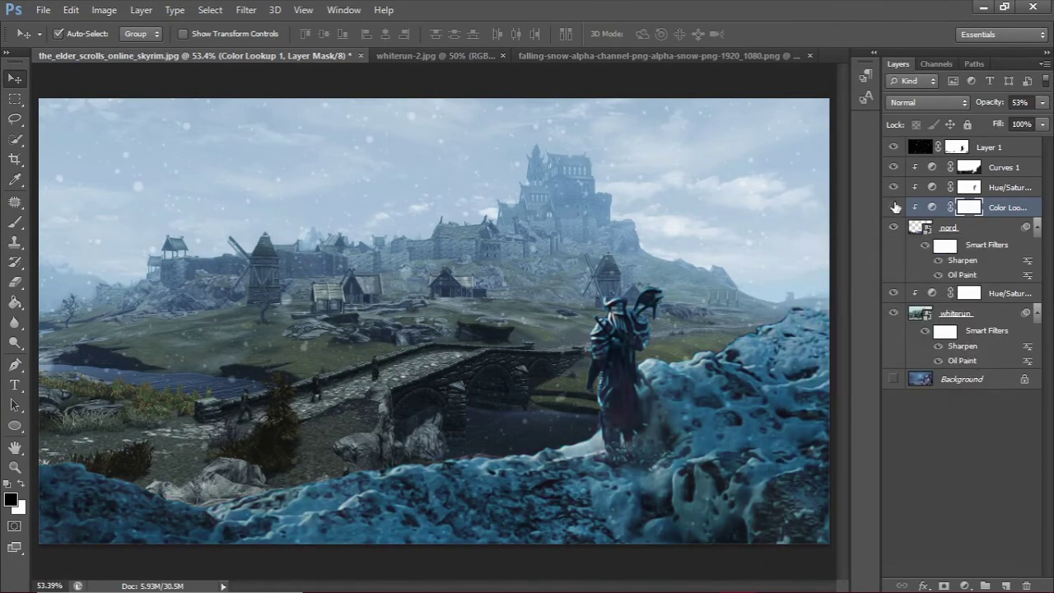
pyautogui.press('b')
pyautogui.click(321, 34)
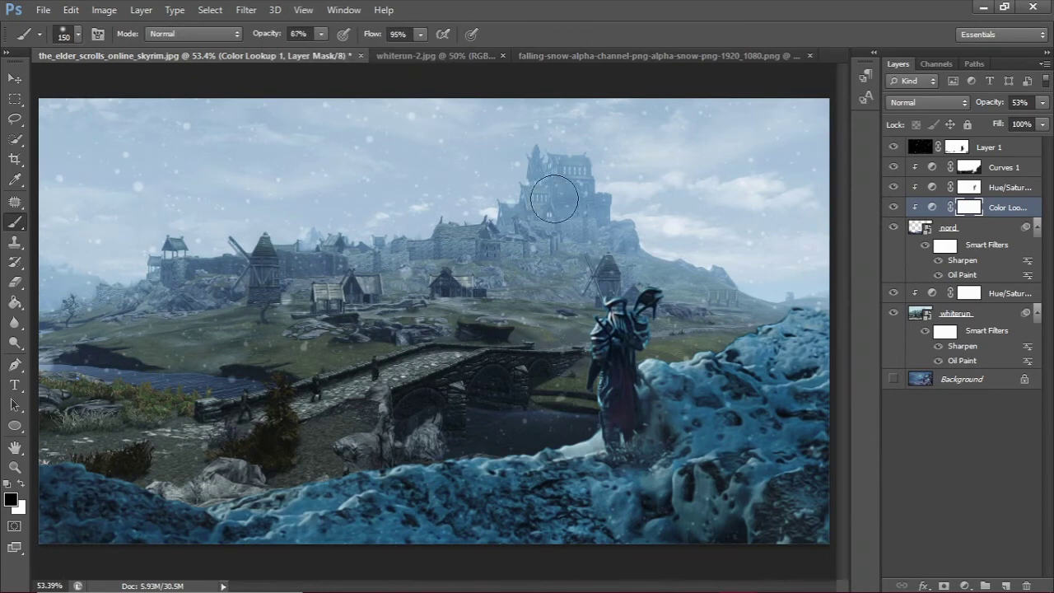
pyautogui.click(892, 207)
pyautogui.click(892, 208)
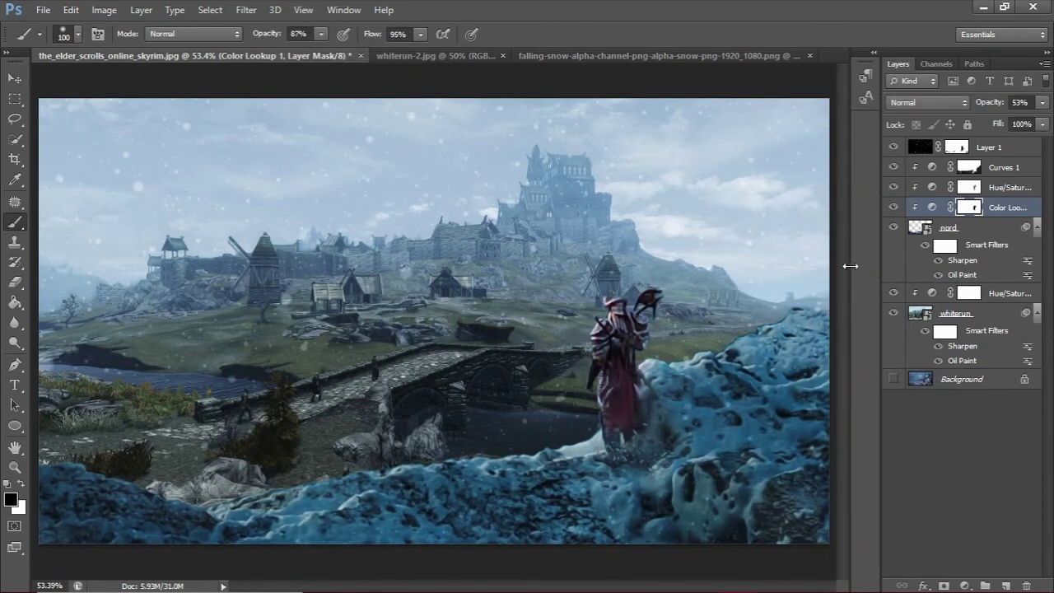
pyautogui.press('v')
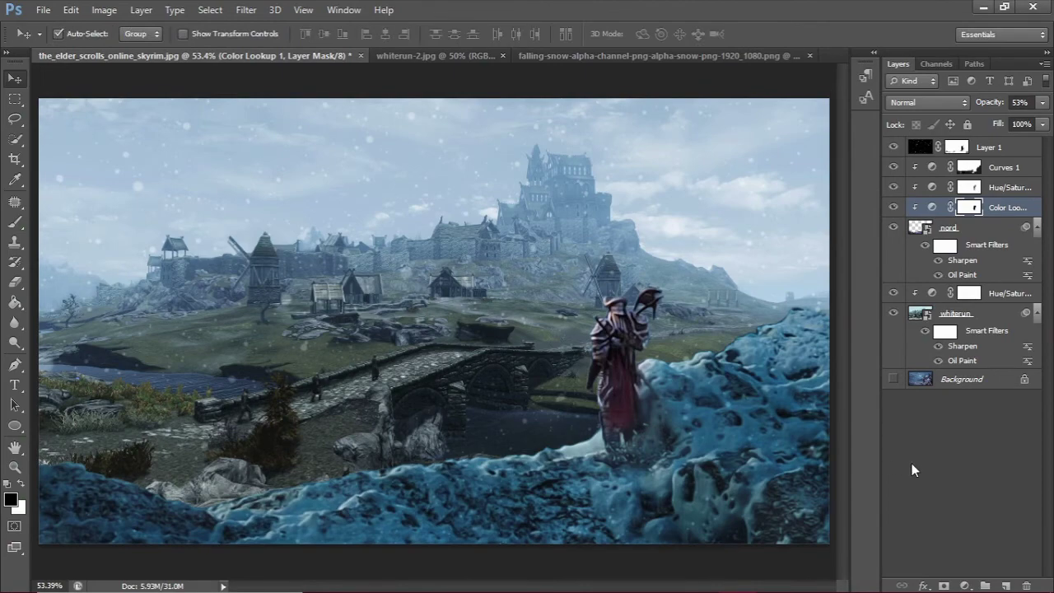
pyautogui.moveTo(651, 329); pyautogui.dragTo(640, 274)
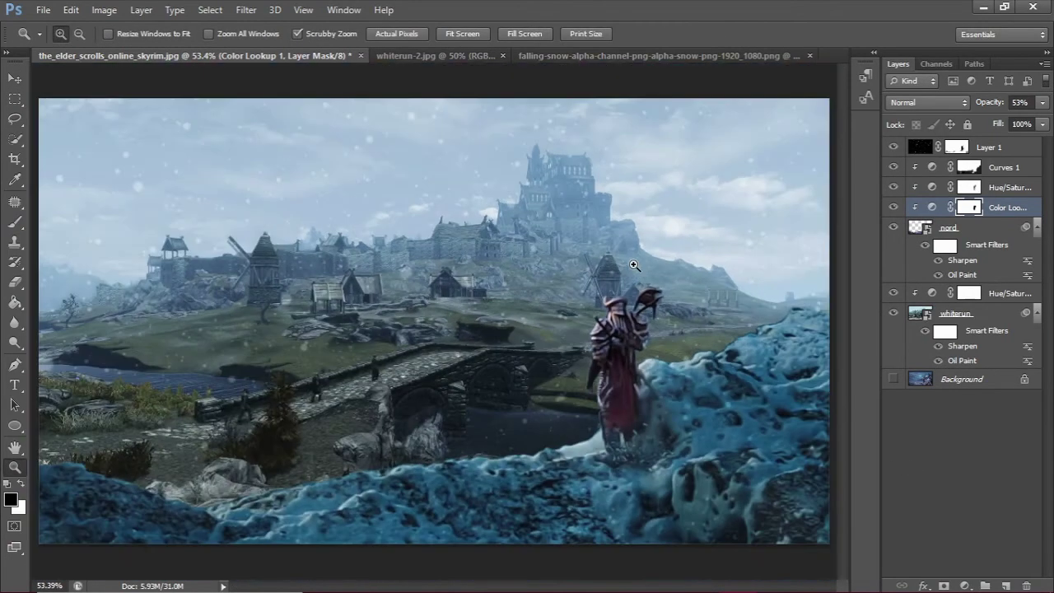
pyautogui.click(985, 320)
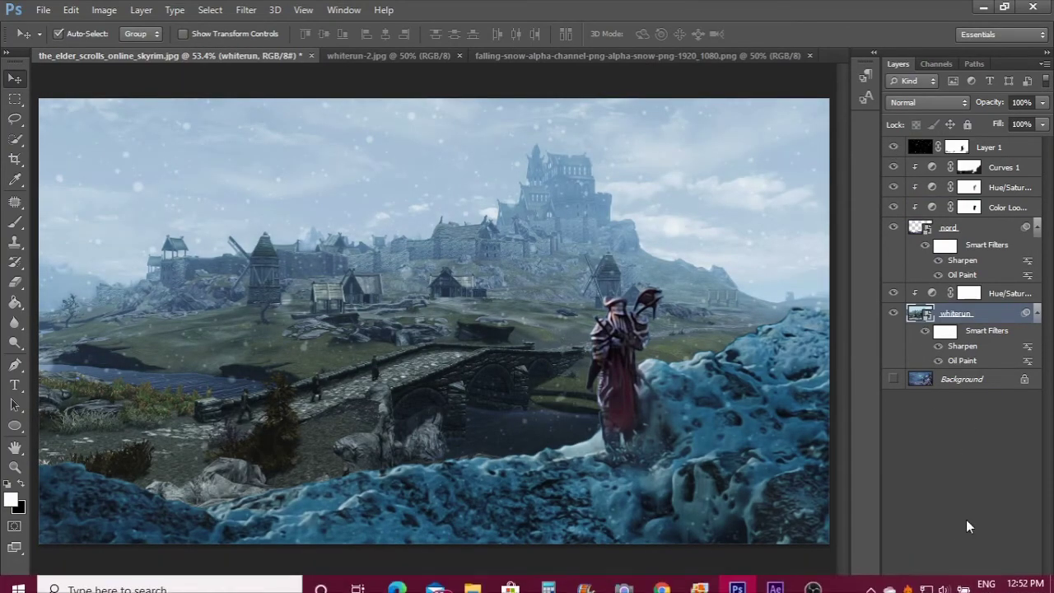
# Add a Color Lookup to whiterun and preview Abstract profiles such as Blacklight Poster
pyautogui.click(965, 586)
pyautogui.click(922, 479)
pyautogui.click(906, 318)
pyautogui.click(873, 317)
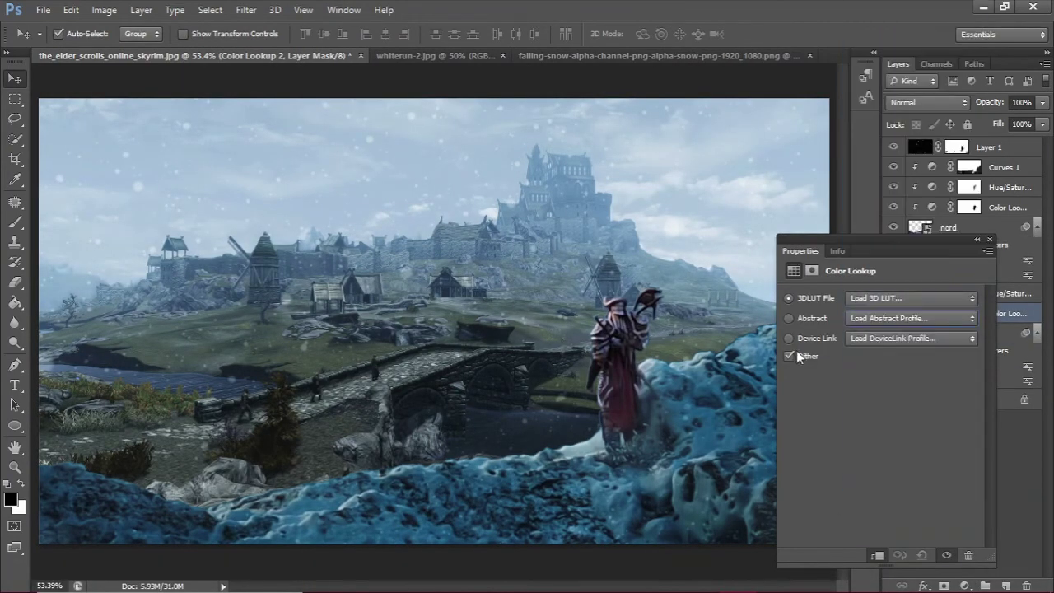
pyautogui.press('Escape')
pyautogui.click(882, 321)
pyautogui.click(893, 313)
pyautogui.scroll(-3, 893, 318)
pyautogui.scroll(-2, 894, 318)
pyautogui.scroll(-2, 893, 318)
pyautogui.click(894, 318)
pyautogui.click(886, 378)
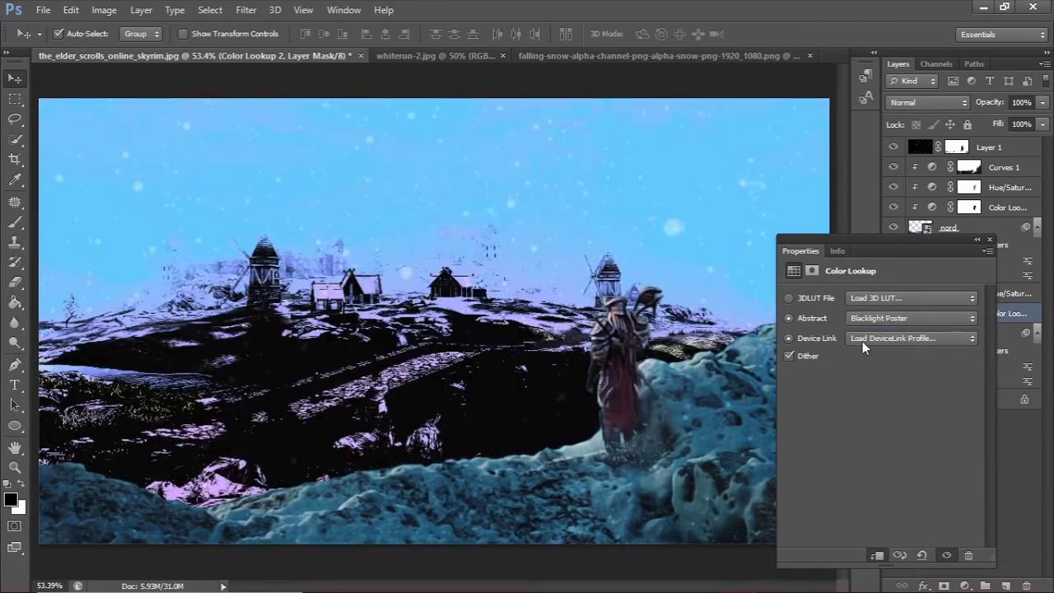
# Try the ColorNegative device link profile, then delete the Color Lookup 2 adjustment
pyautogui.click(879, 339)
pyautogui.click(886, 354)
pyautogui.scroll(-1, 887, 336)
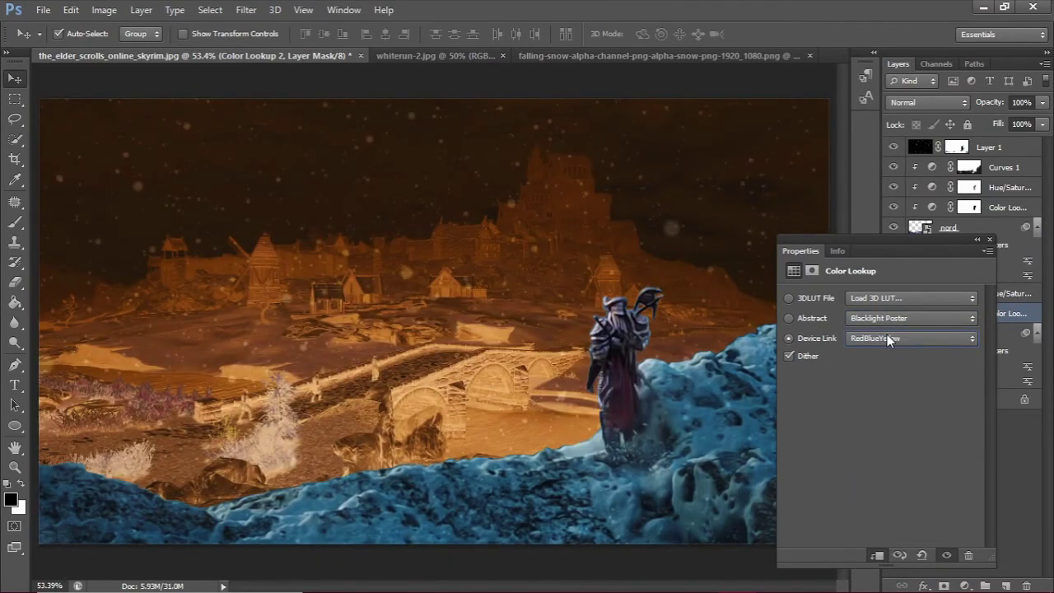
pyautogui.scroll(-2, 887, 336)
pyautogui.click(887, 336)
pyautogui.click(889, 355)
pyautogui.click(741, 558)
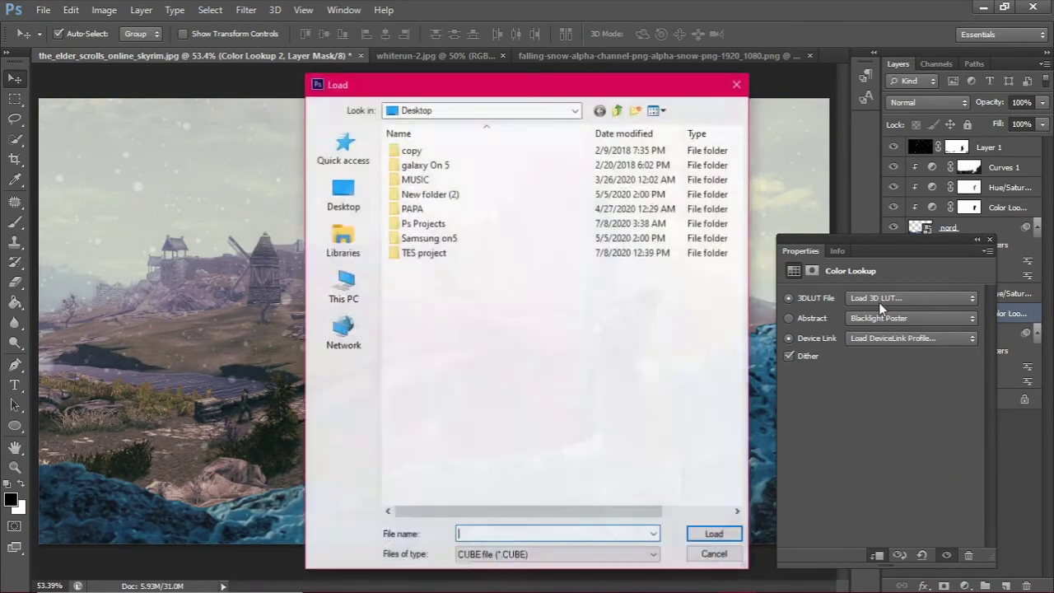
pyautogui.click(969, 555)
pyautogui.press('Return')
# Add a fresh Color Lookup, preview Candlelight, and check its layer mask settings
pyautogui.click(964, 586)
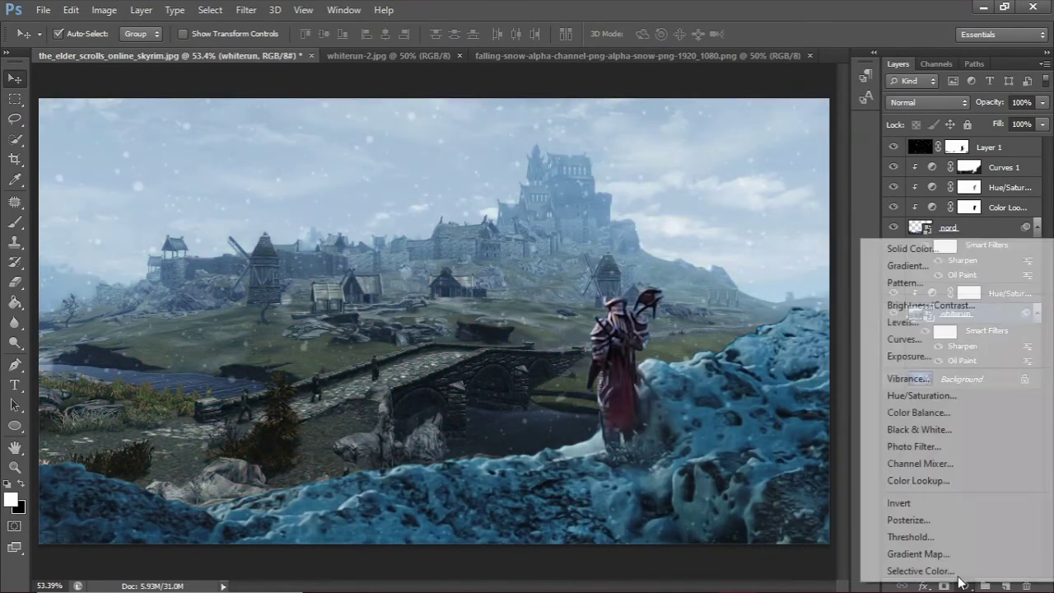
pyautogui.click(906, 478)
pyautogui.click(912, 298)
pyautogui.click(906, 162)
pyautogui.scroll(-1, 920, 299)
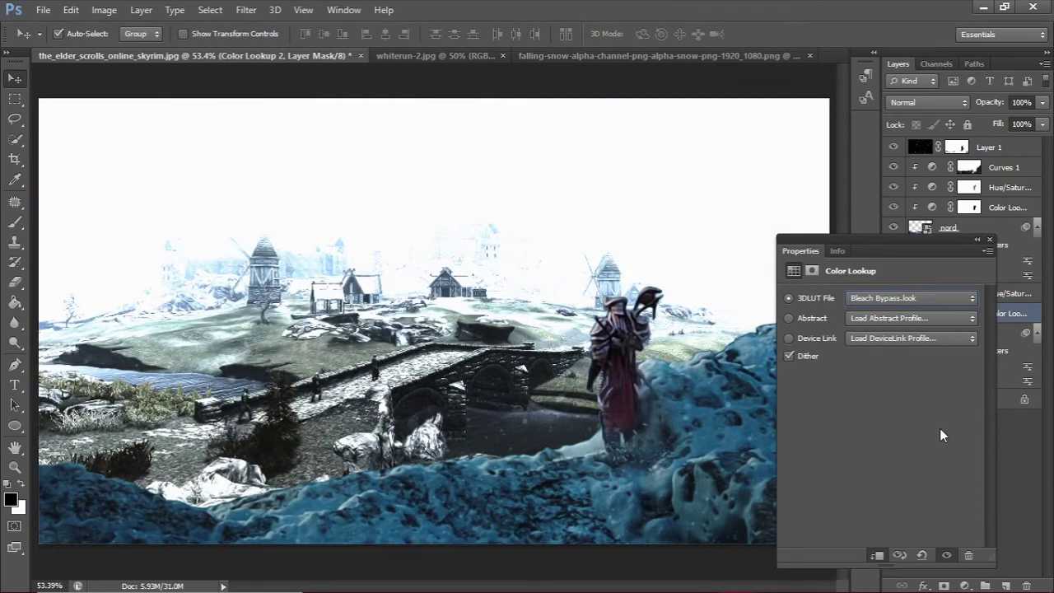
pyautogui.click(812, 270)
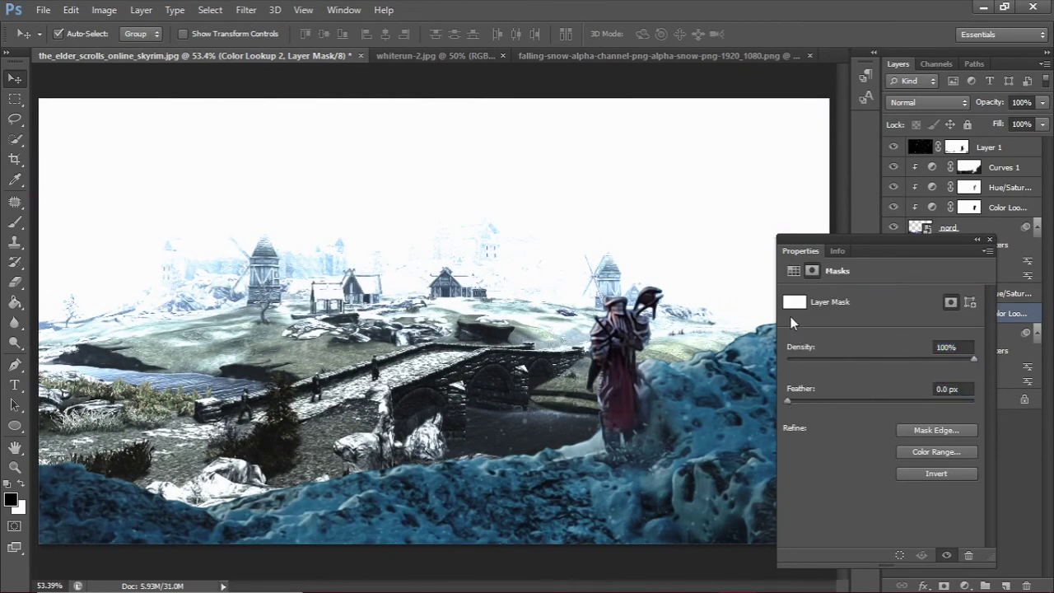
pyautogui.click(793, 272)
# Settle on the filmstock_50.3dl lookup and set the layer opacity to 59%
pyautogui.click(912, 298)
pyautogui.click(901, 121)
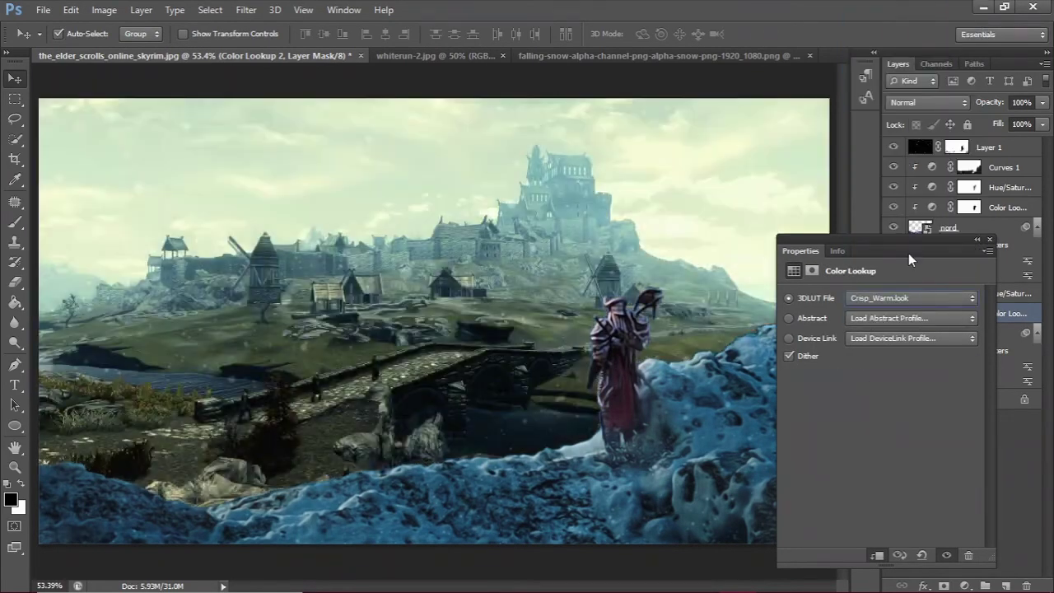
pyautogui.press('Down')
pyautogui.press('Down')
pyautogui.press('Down')
pyautogui.press('Down')
pyautogui.press('Down')
pyautogui.press('Down')
pyautogui.press('Down')
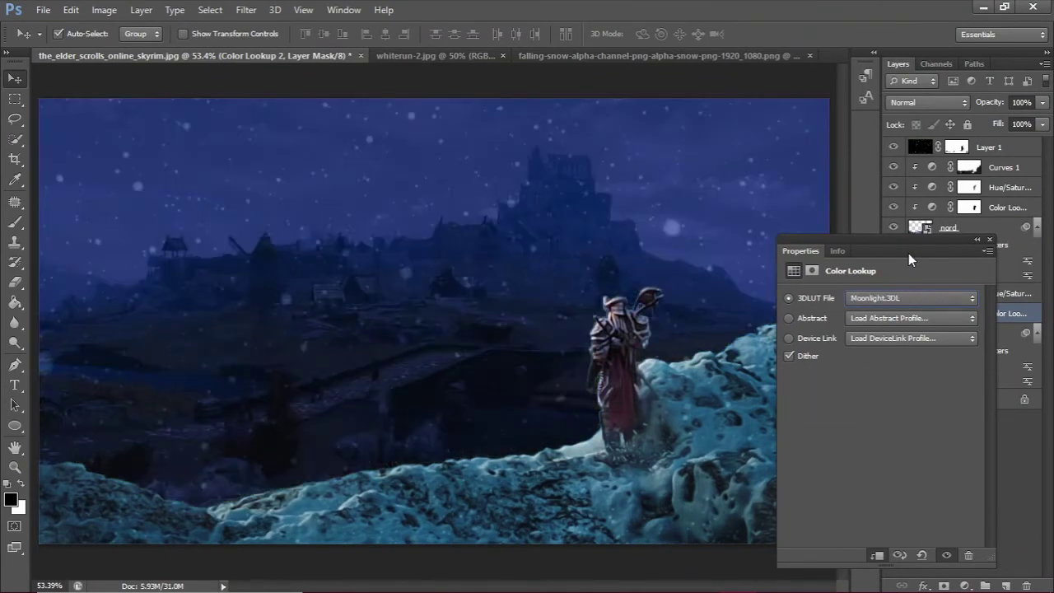
pyautogui.press('Down')
pyautogui.press('Down')
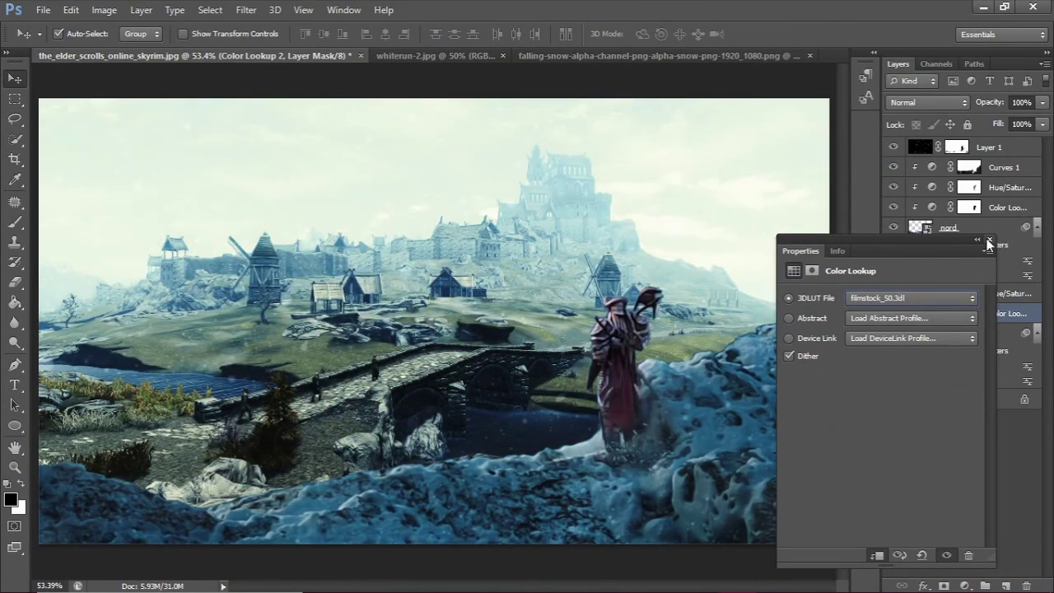
pyautogui.click(989, 240)
pyautogui.moveTo(1043, 103); pyautogui.dragTo(1010, 123)
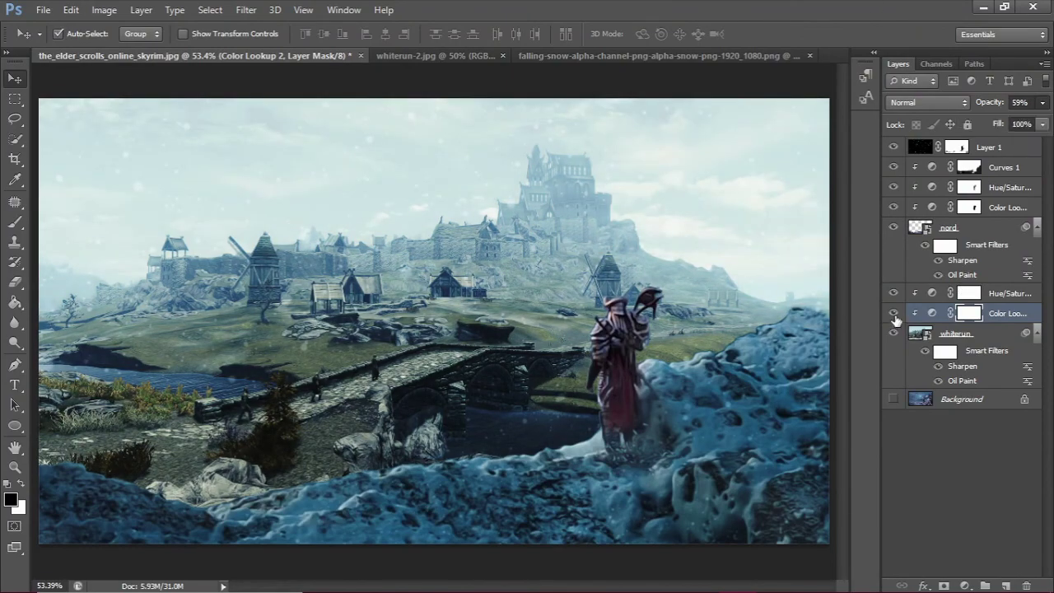